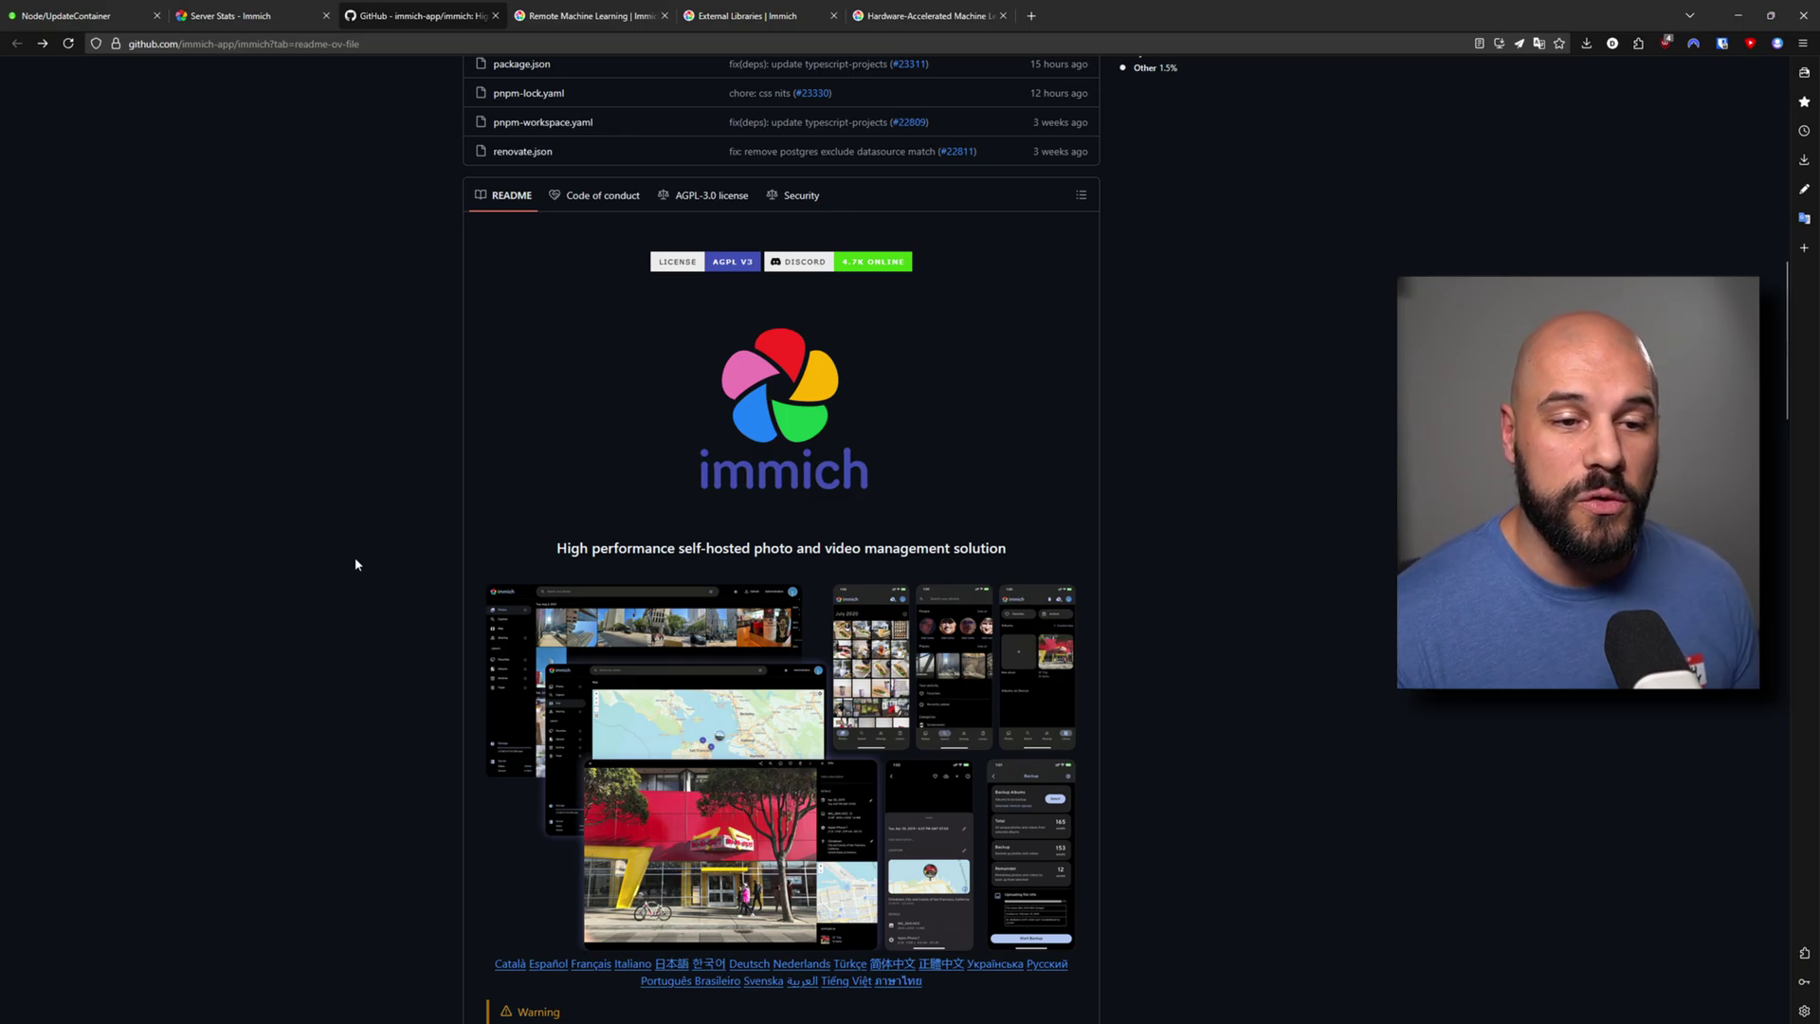
Scroll the GitHub README past the screenshots to the Mobile vs Web Features table
scroll(358, 560, down, 1)
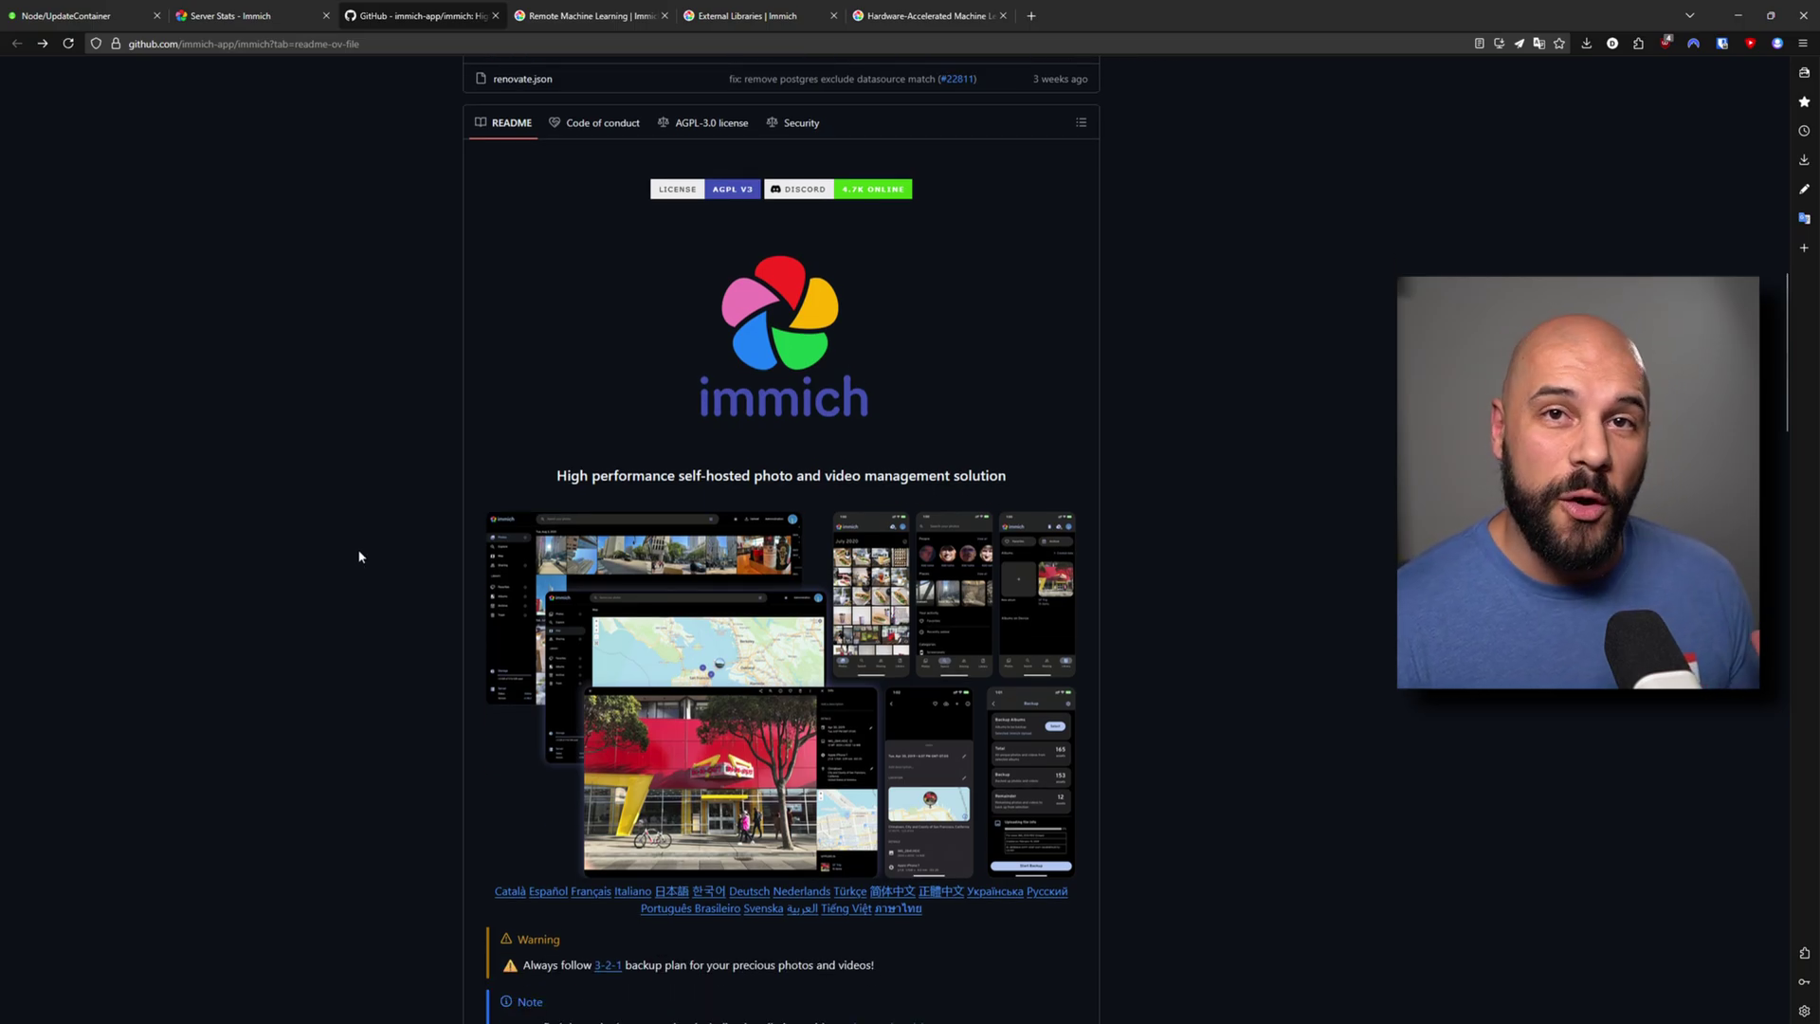
scroll(364, 540, down, 15)
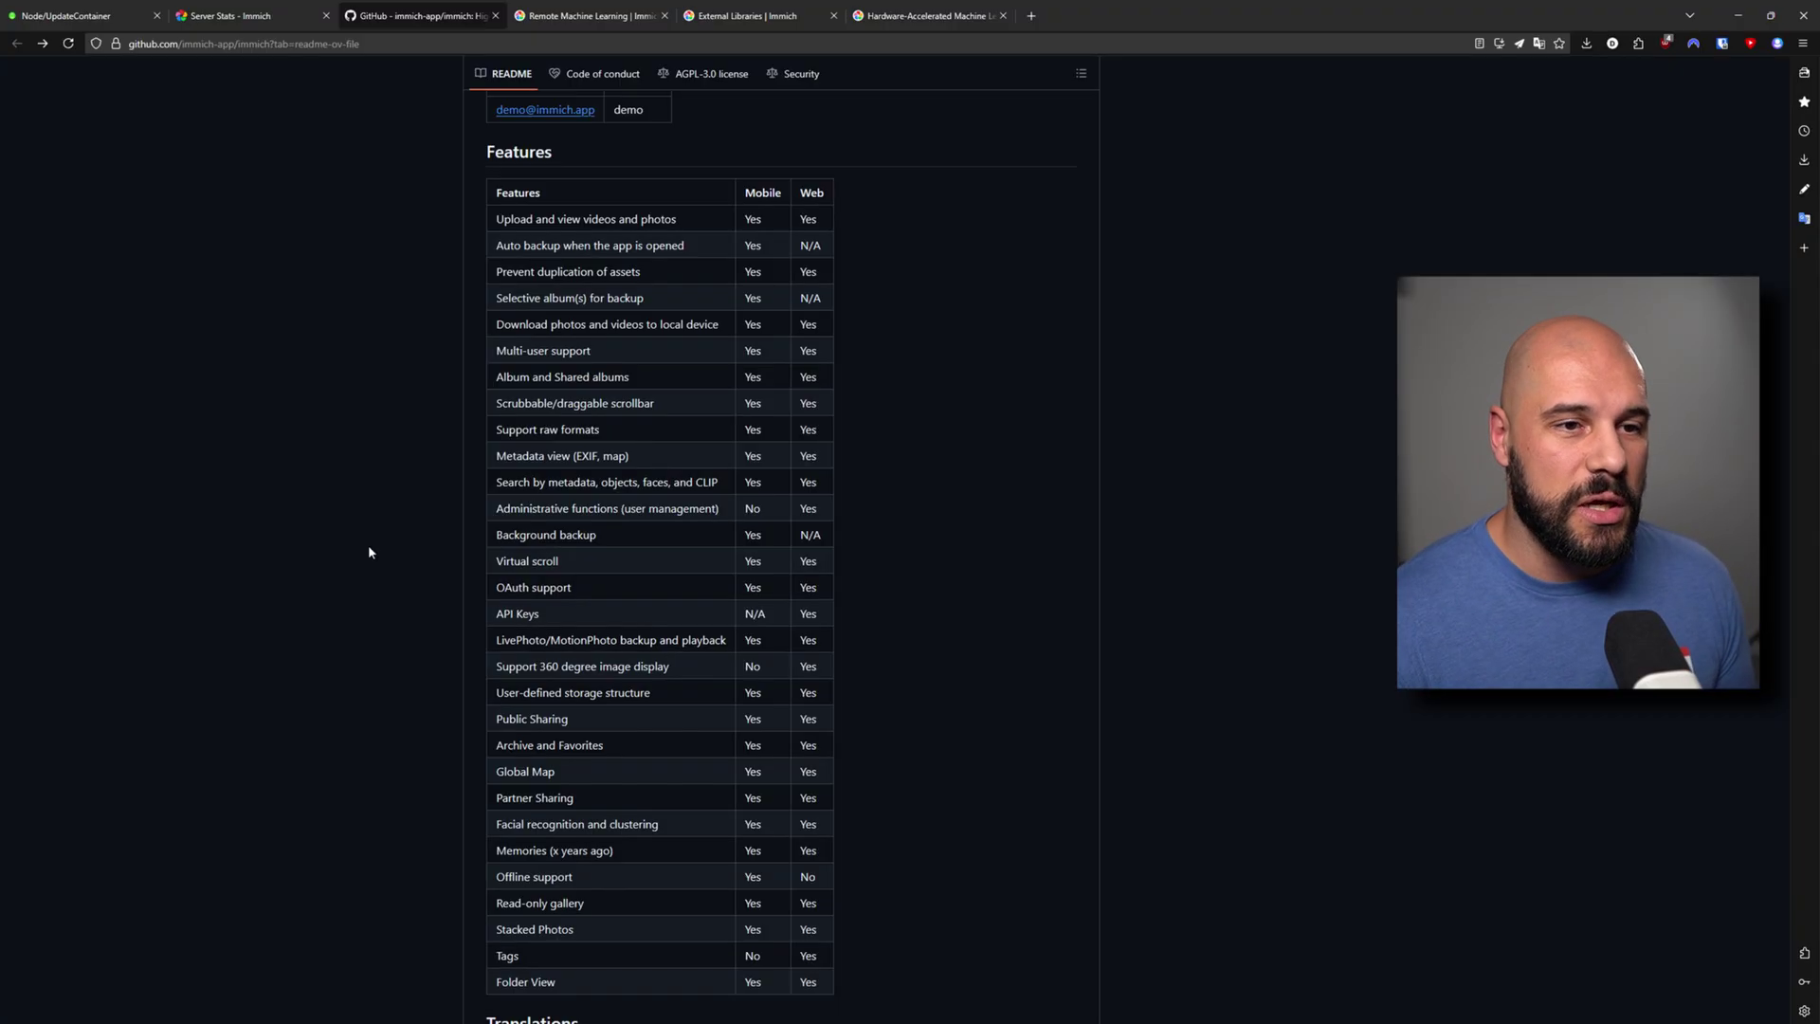
scroll(499, 460, down, 1)
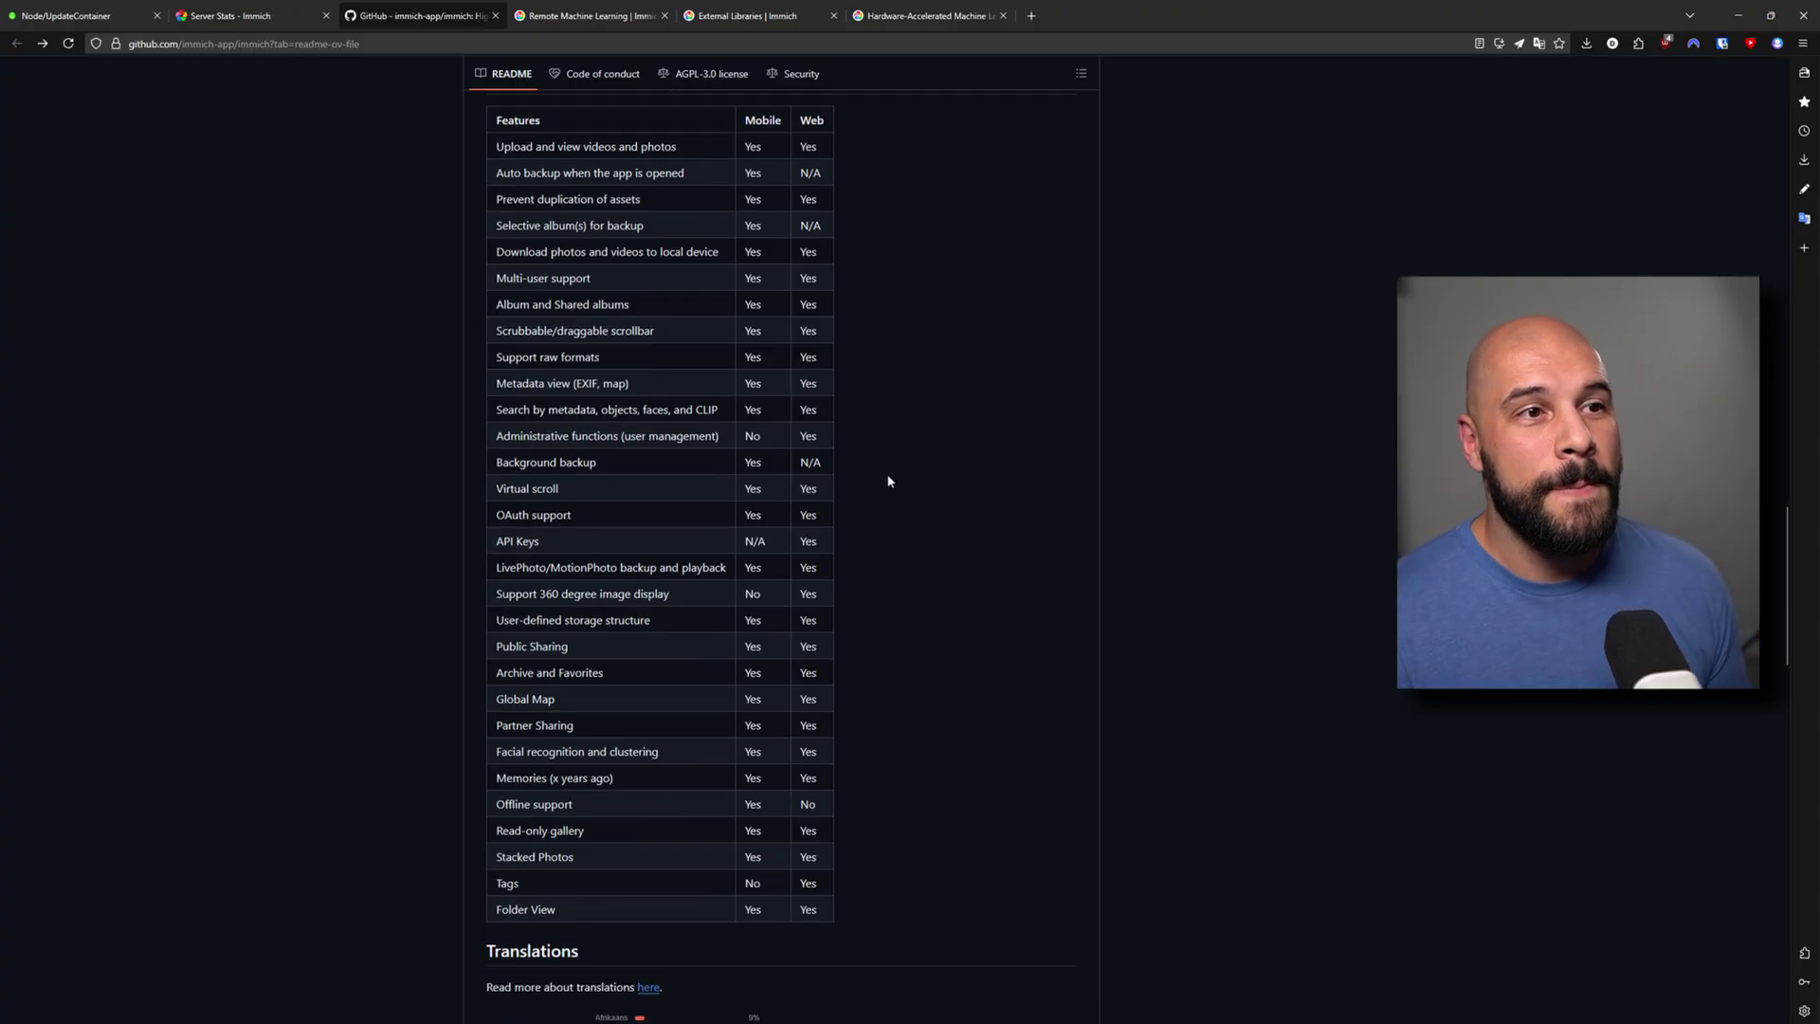
scroll(699, 337, up, 2)
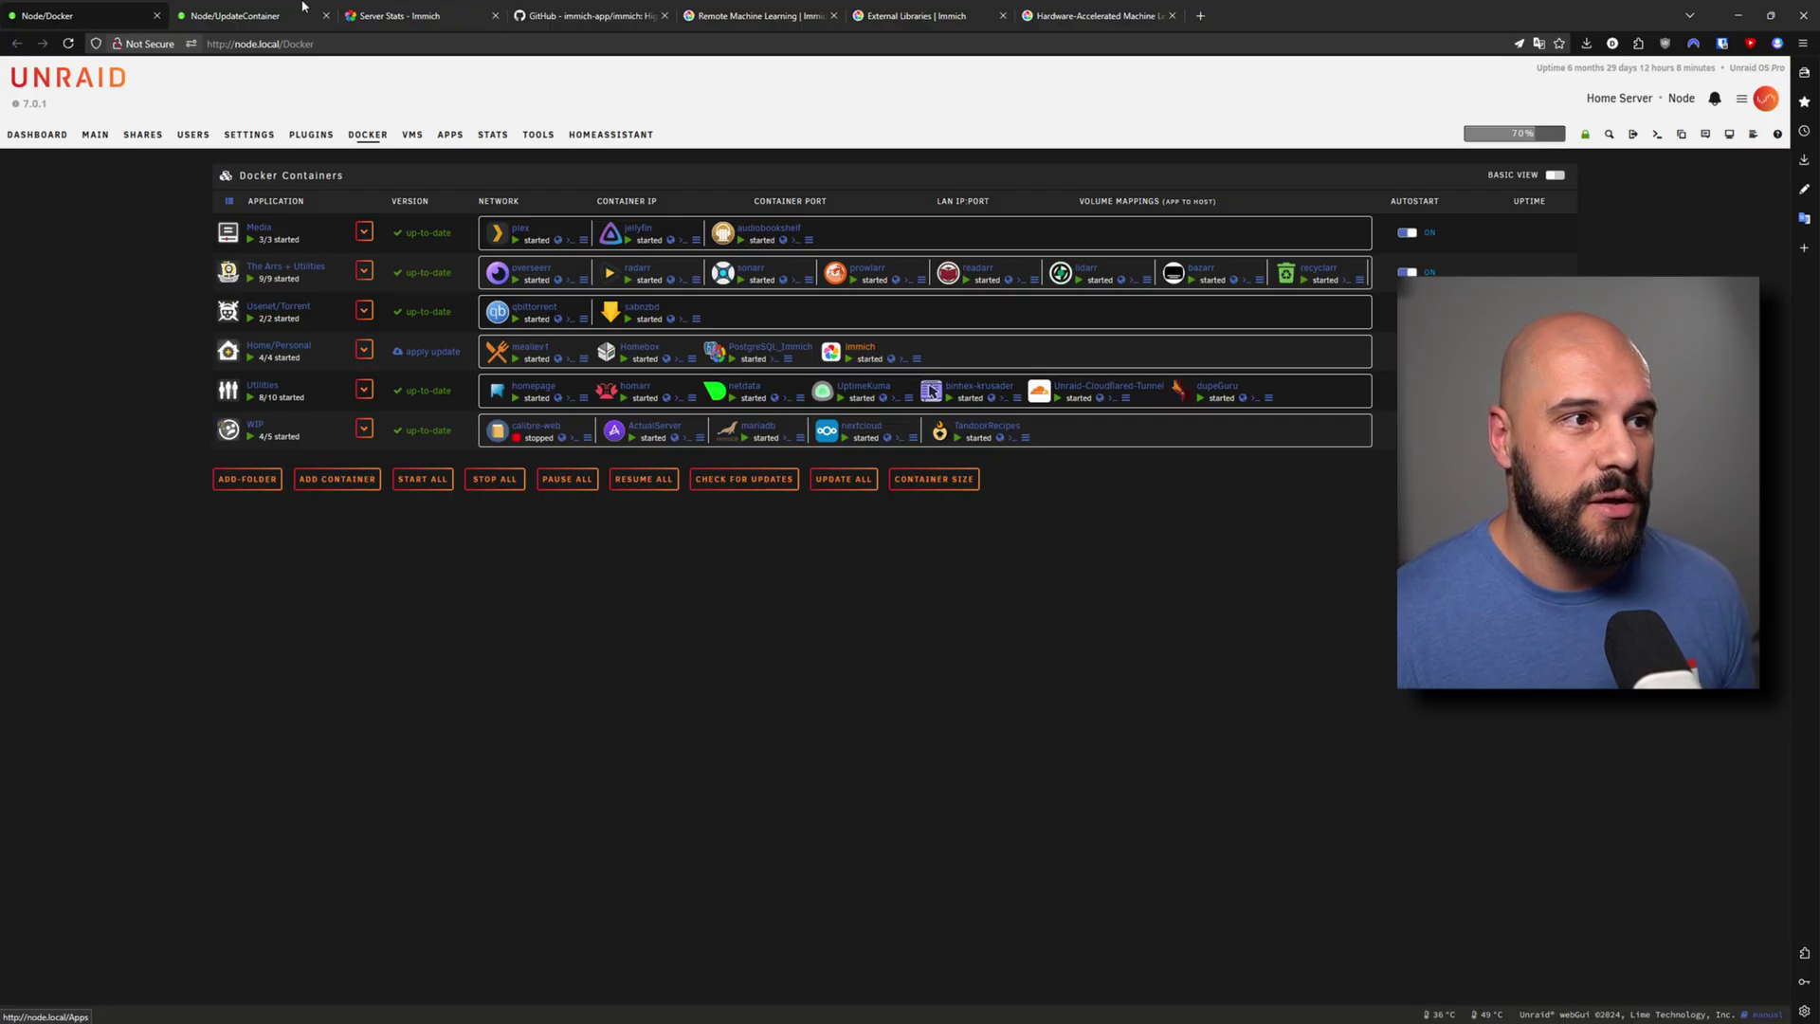
Look through the immich container's Unraid template fields, then switch to Immich's Server Stats
click(237, 16)
scroll(508, 425, down, 3)
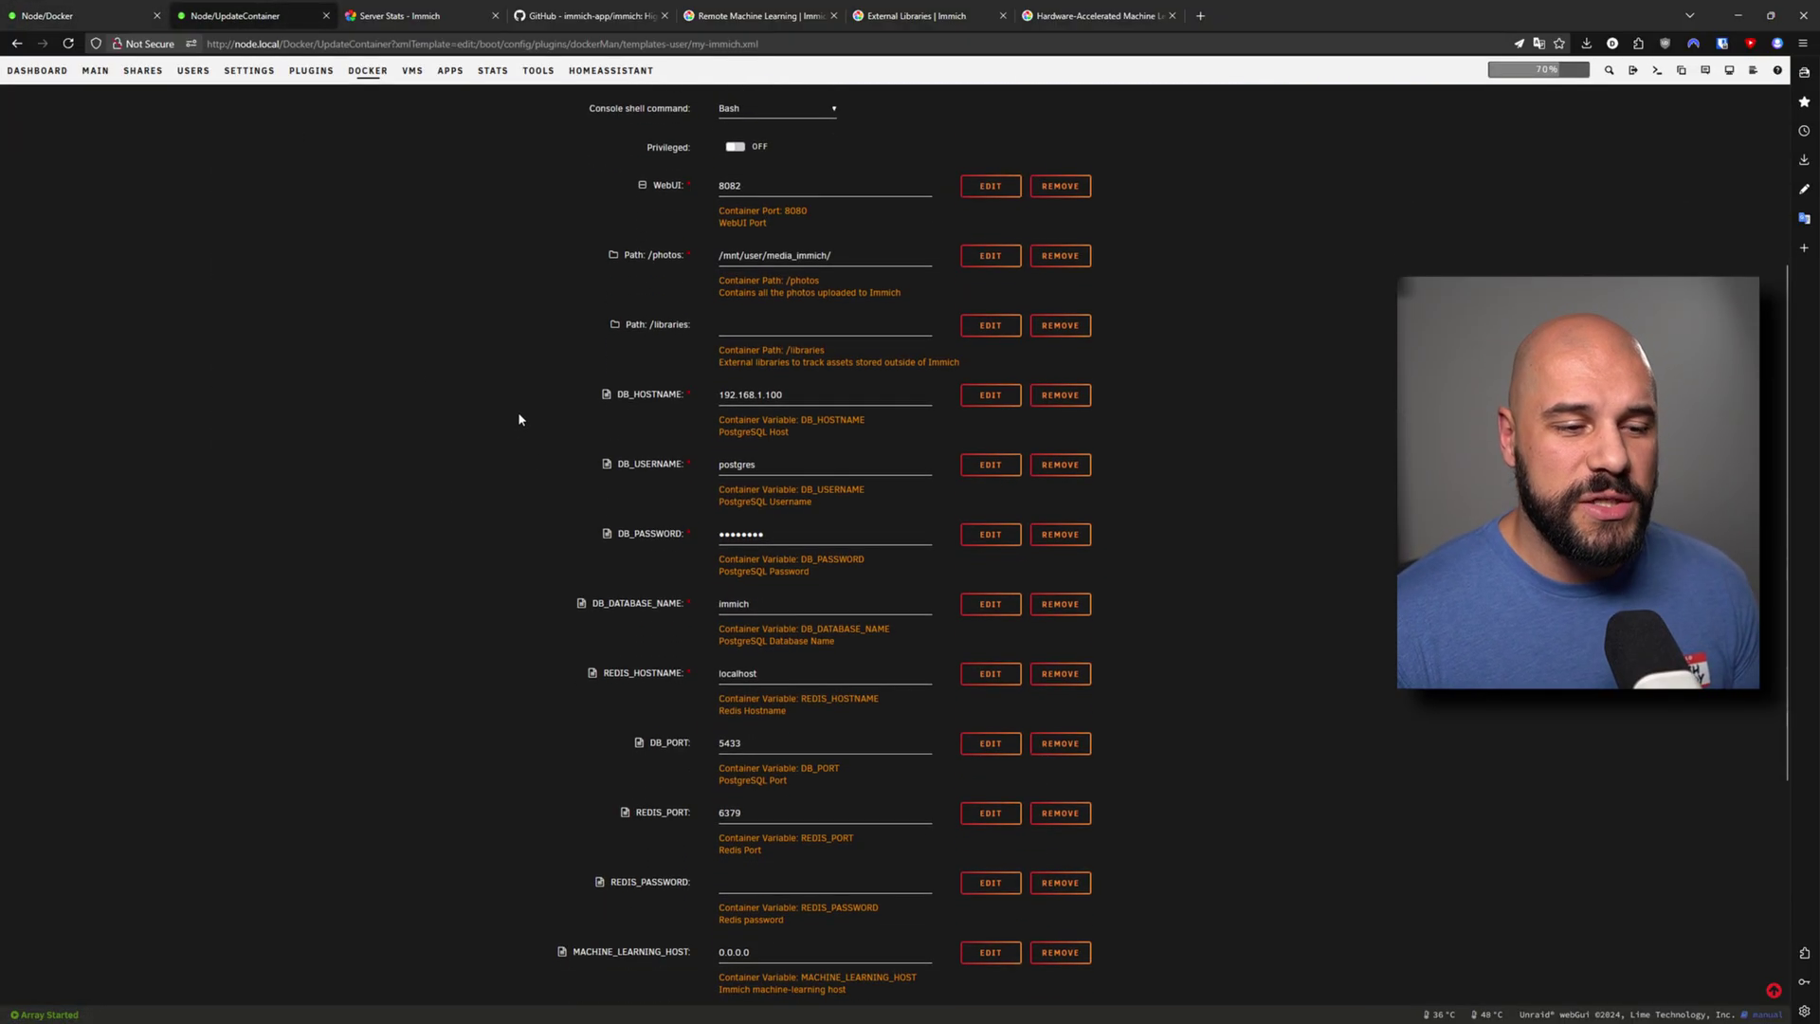
scroll(518, 412, down, 3)
scroll(601, 431, down, 5)
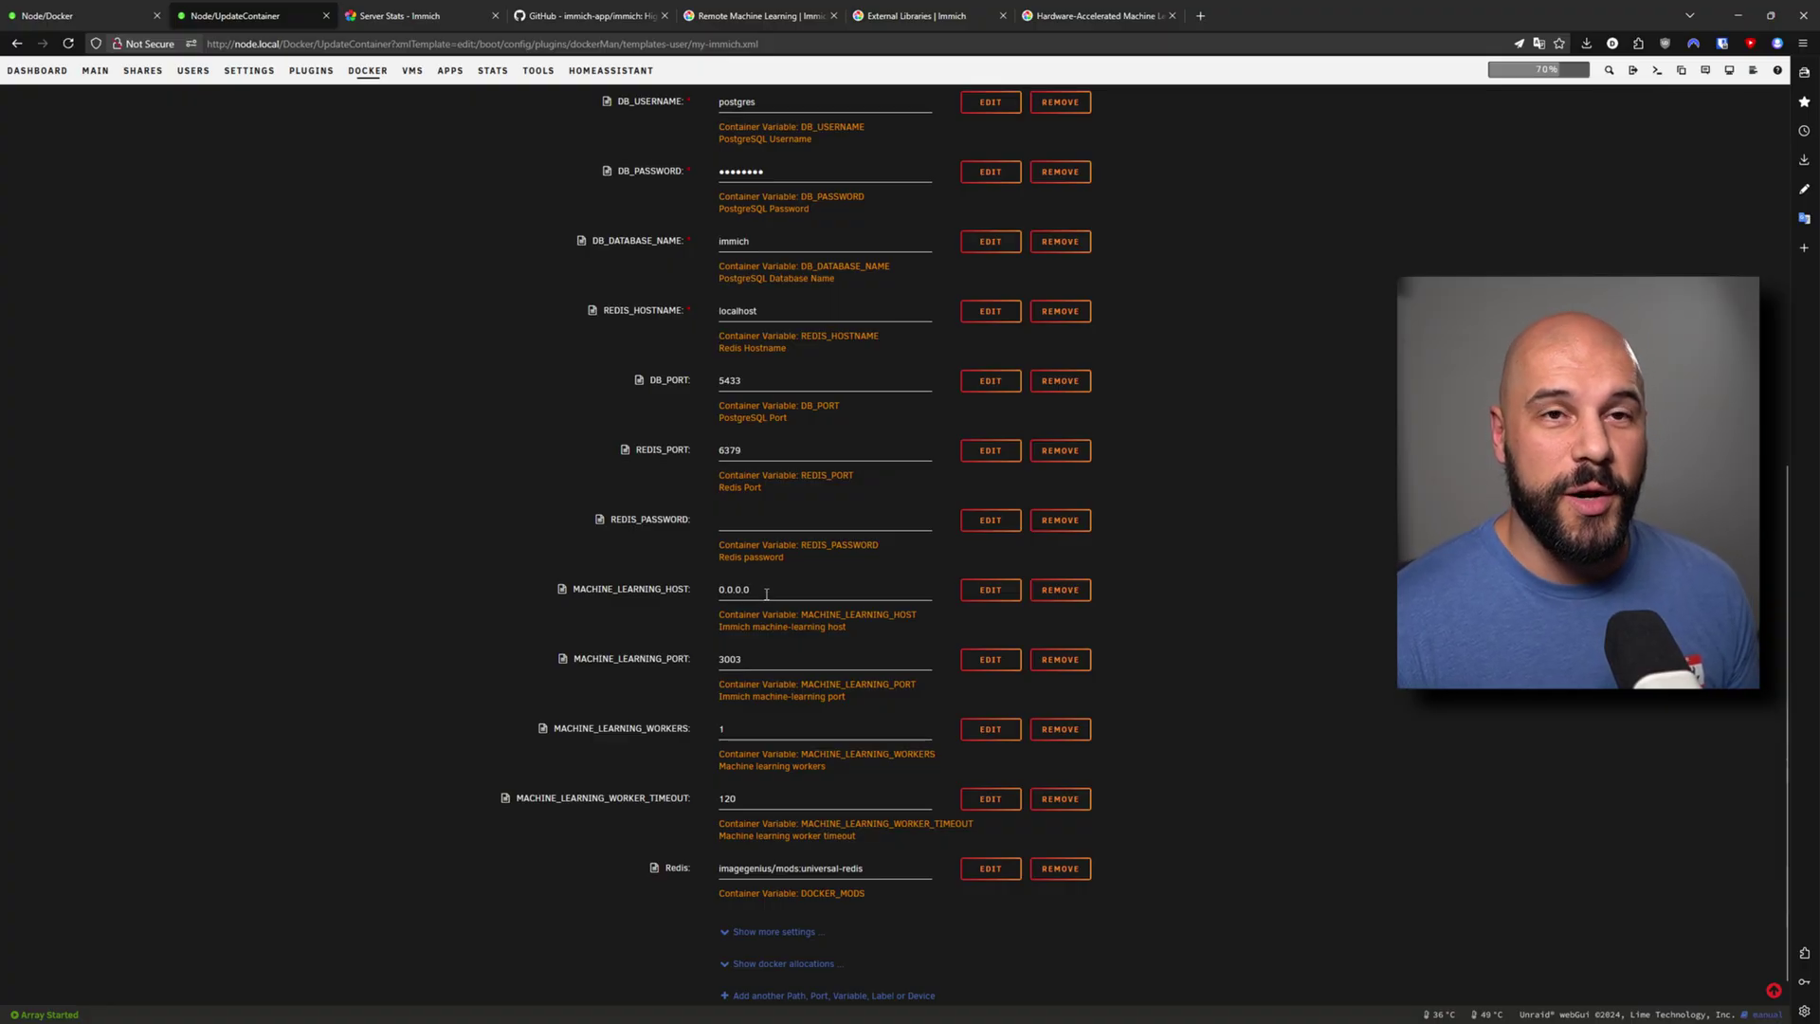
scroll(767, 580, down, 1)
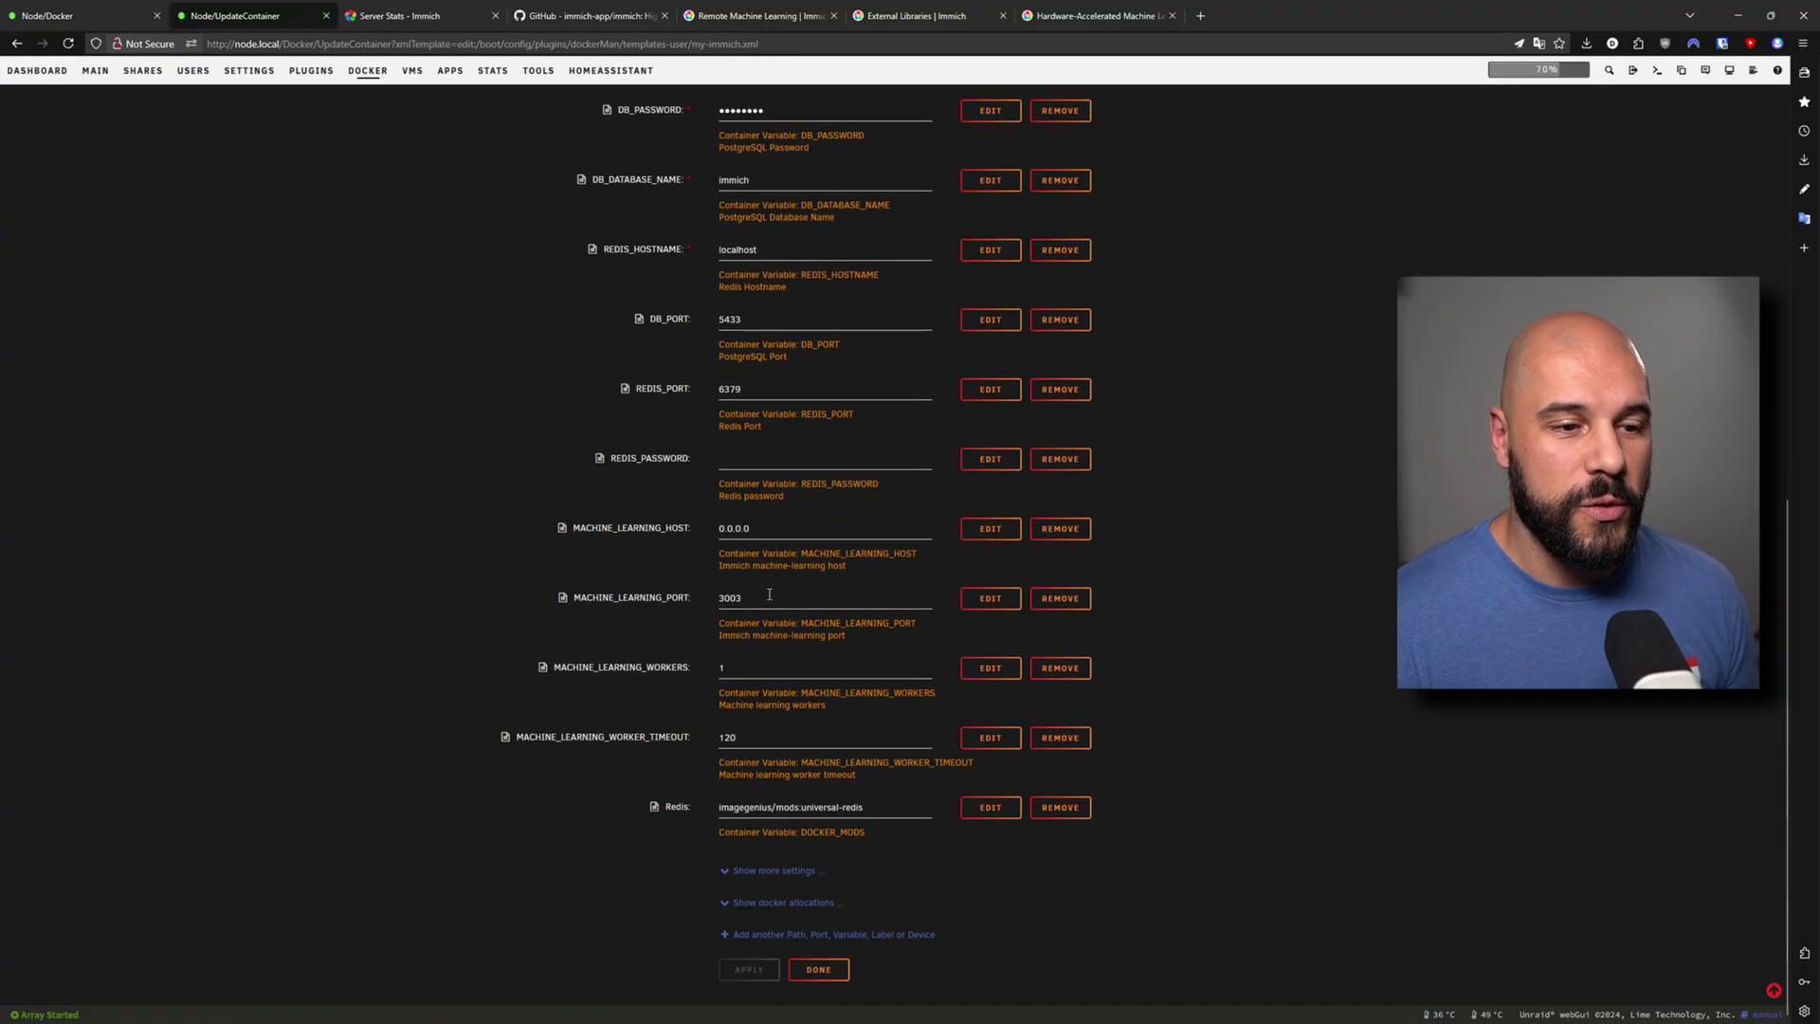
scroll(771, 594, up, 3)
scroll(771, 595, up, 4)
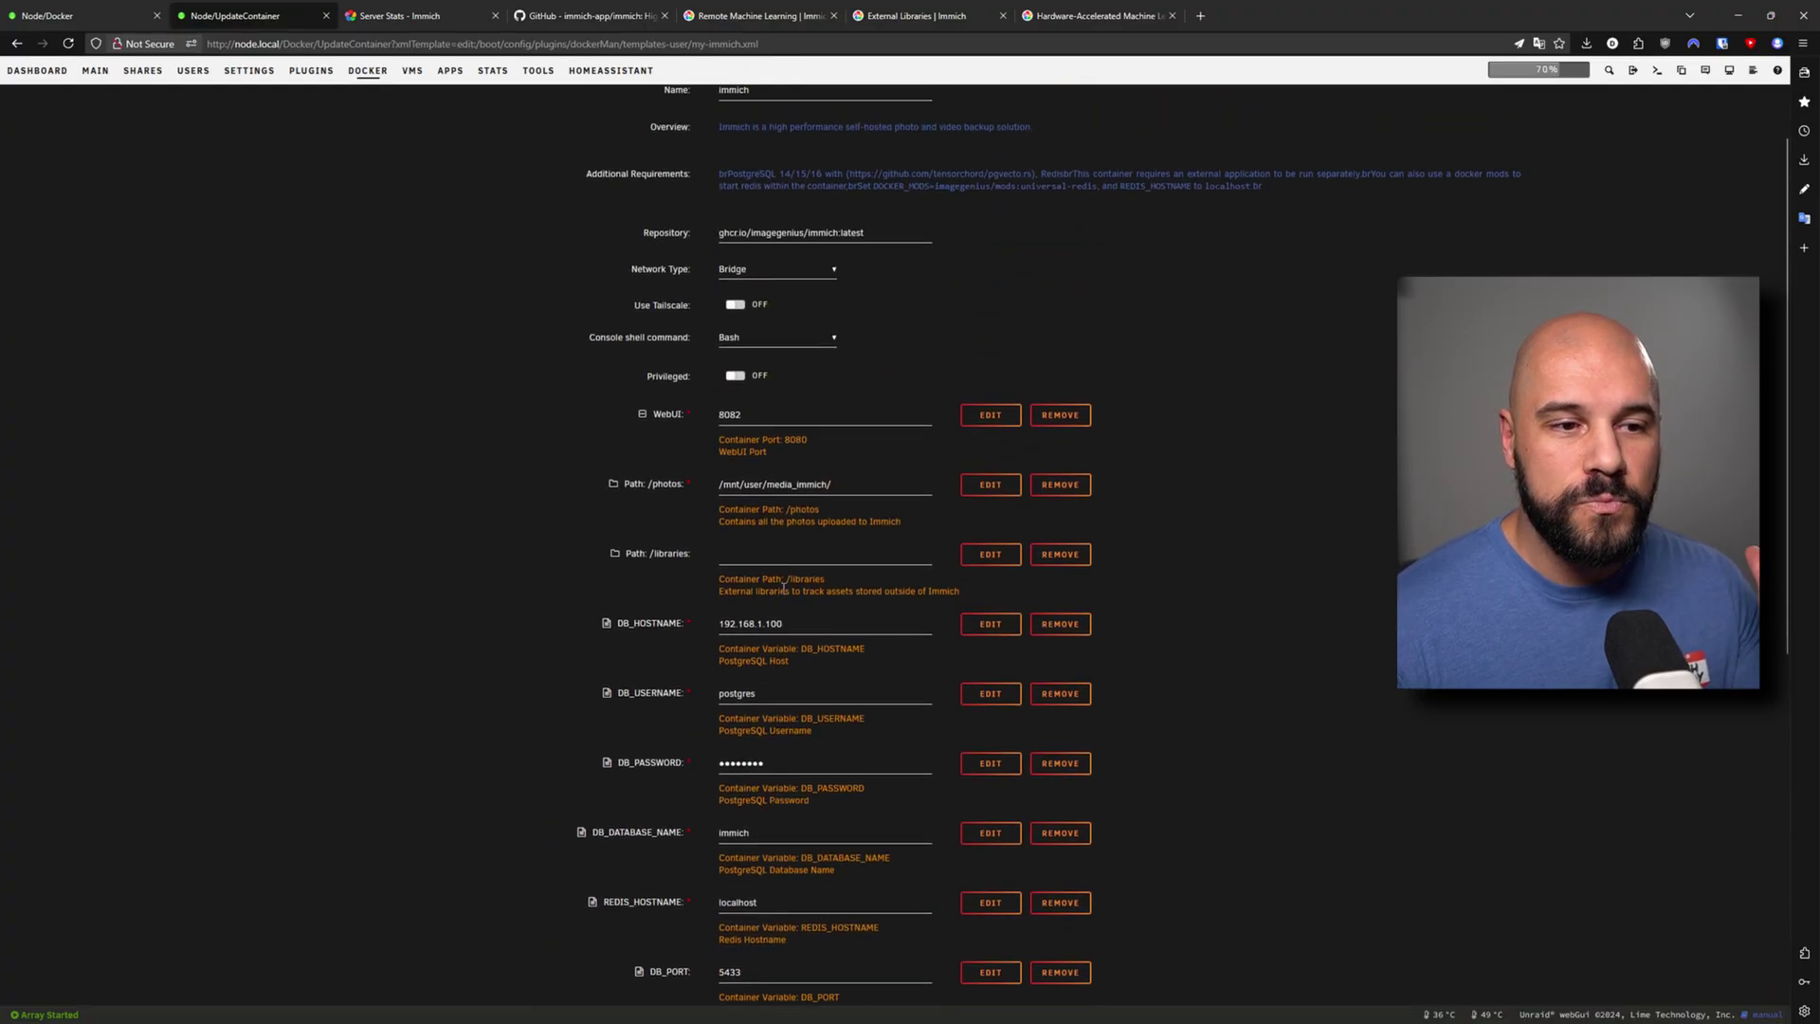
scroll(787, 623, up, 2)
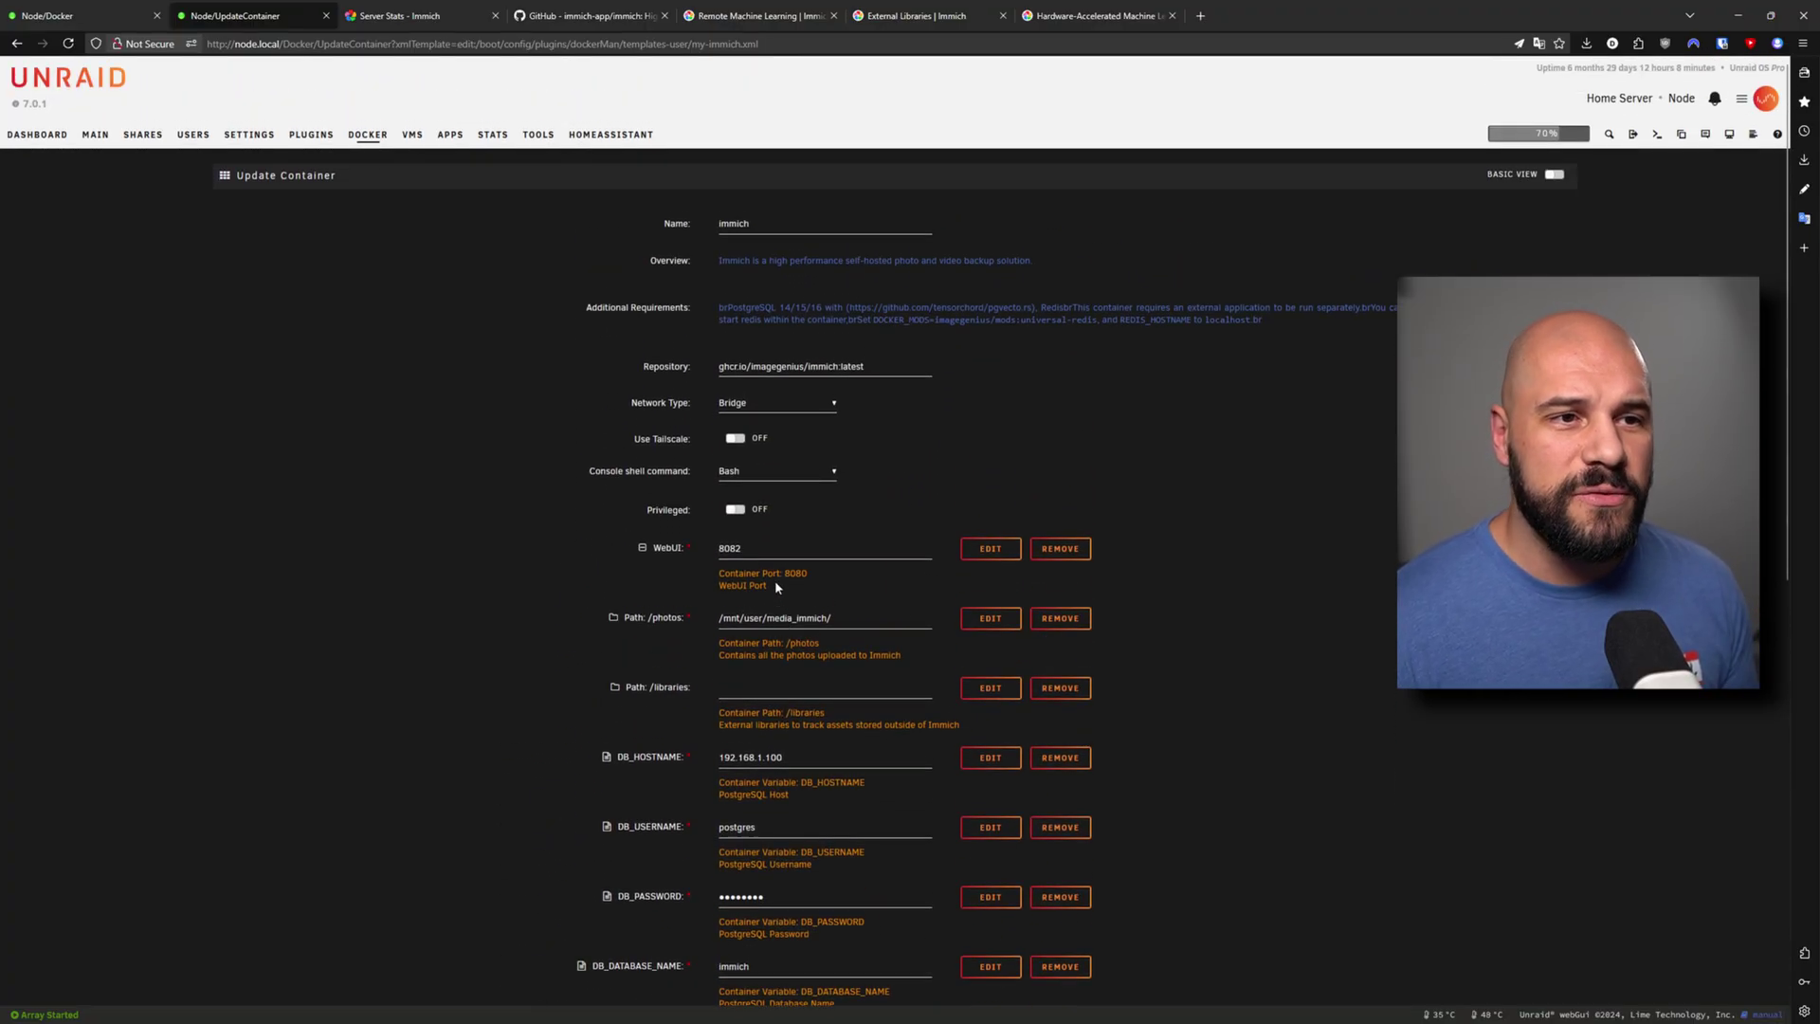
key(ctrl+Tab)
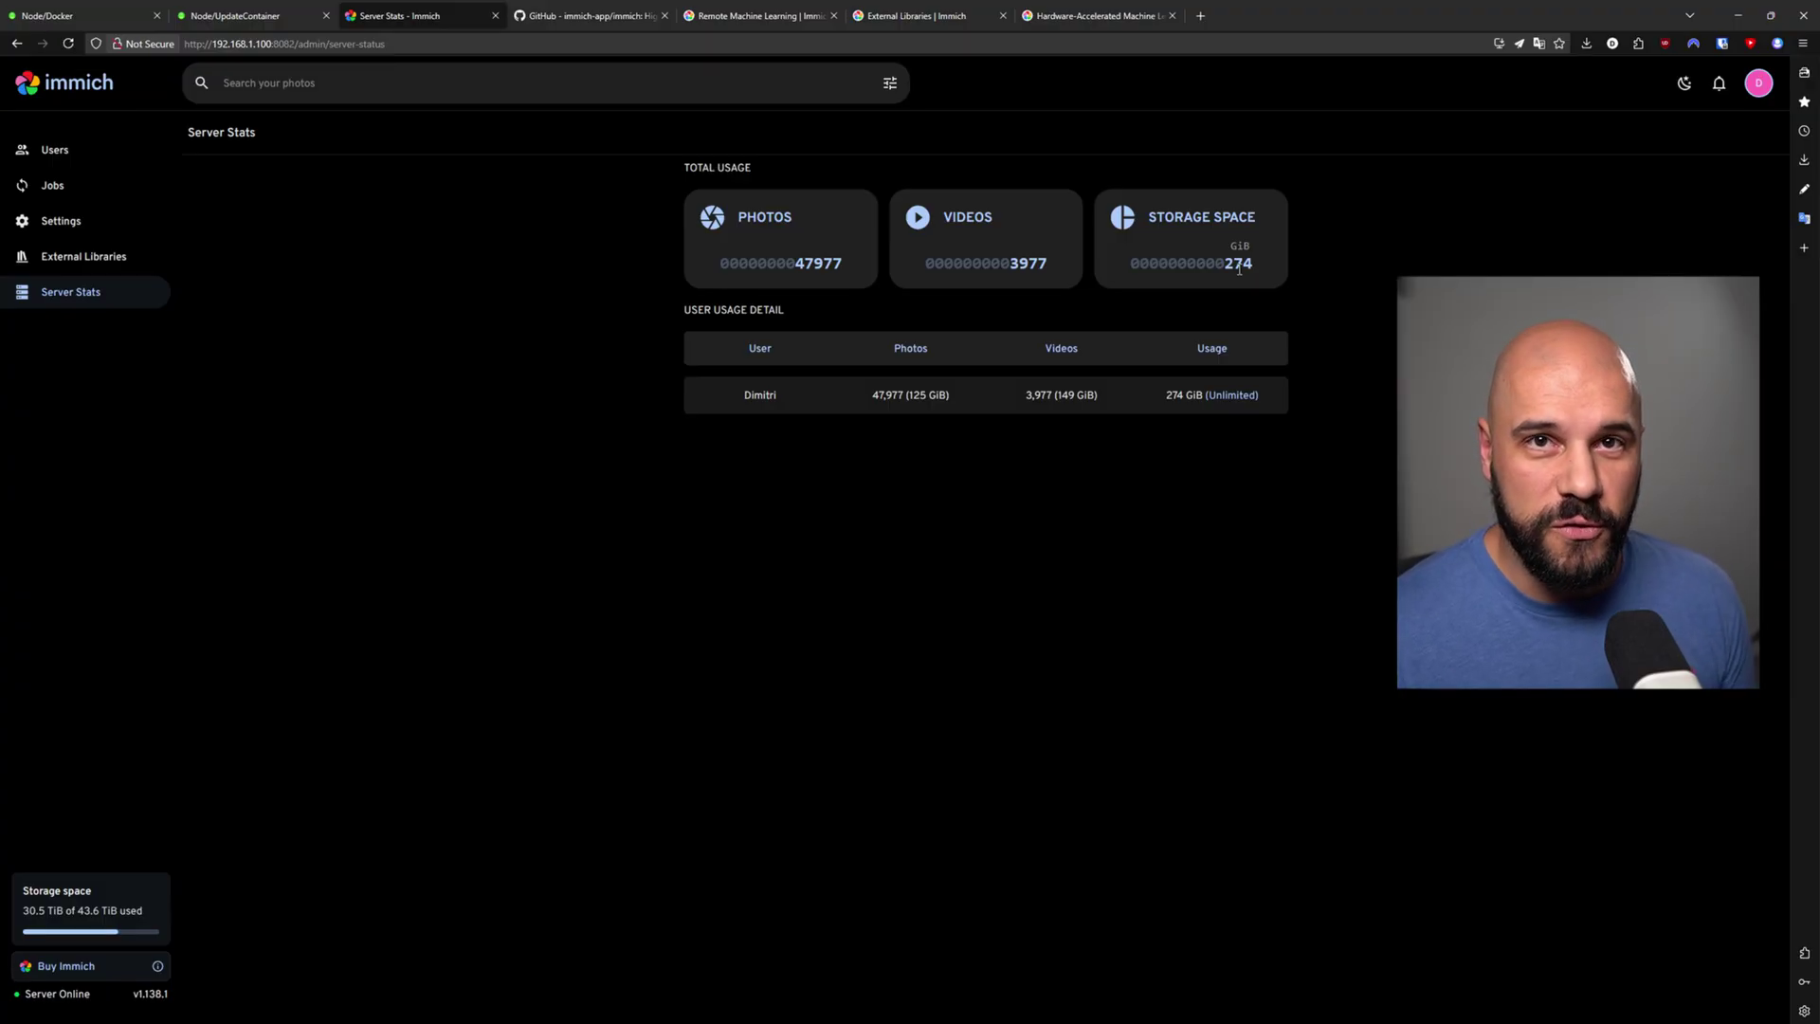
Open the Jobs page and scroll through the thumbnail, metadata, smart search and face jobs
click(99, 193)
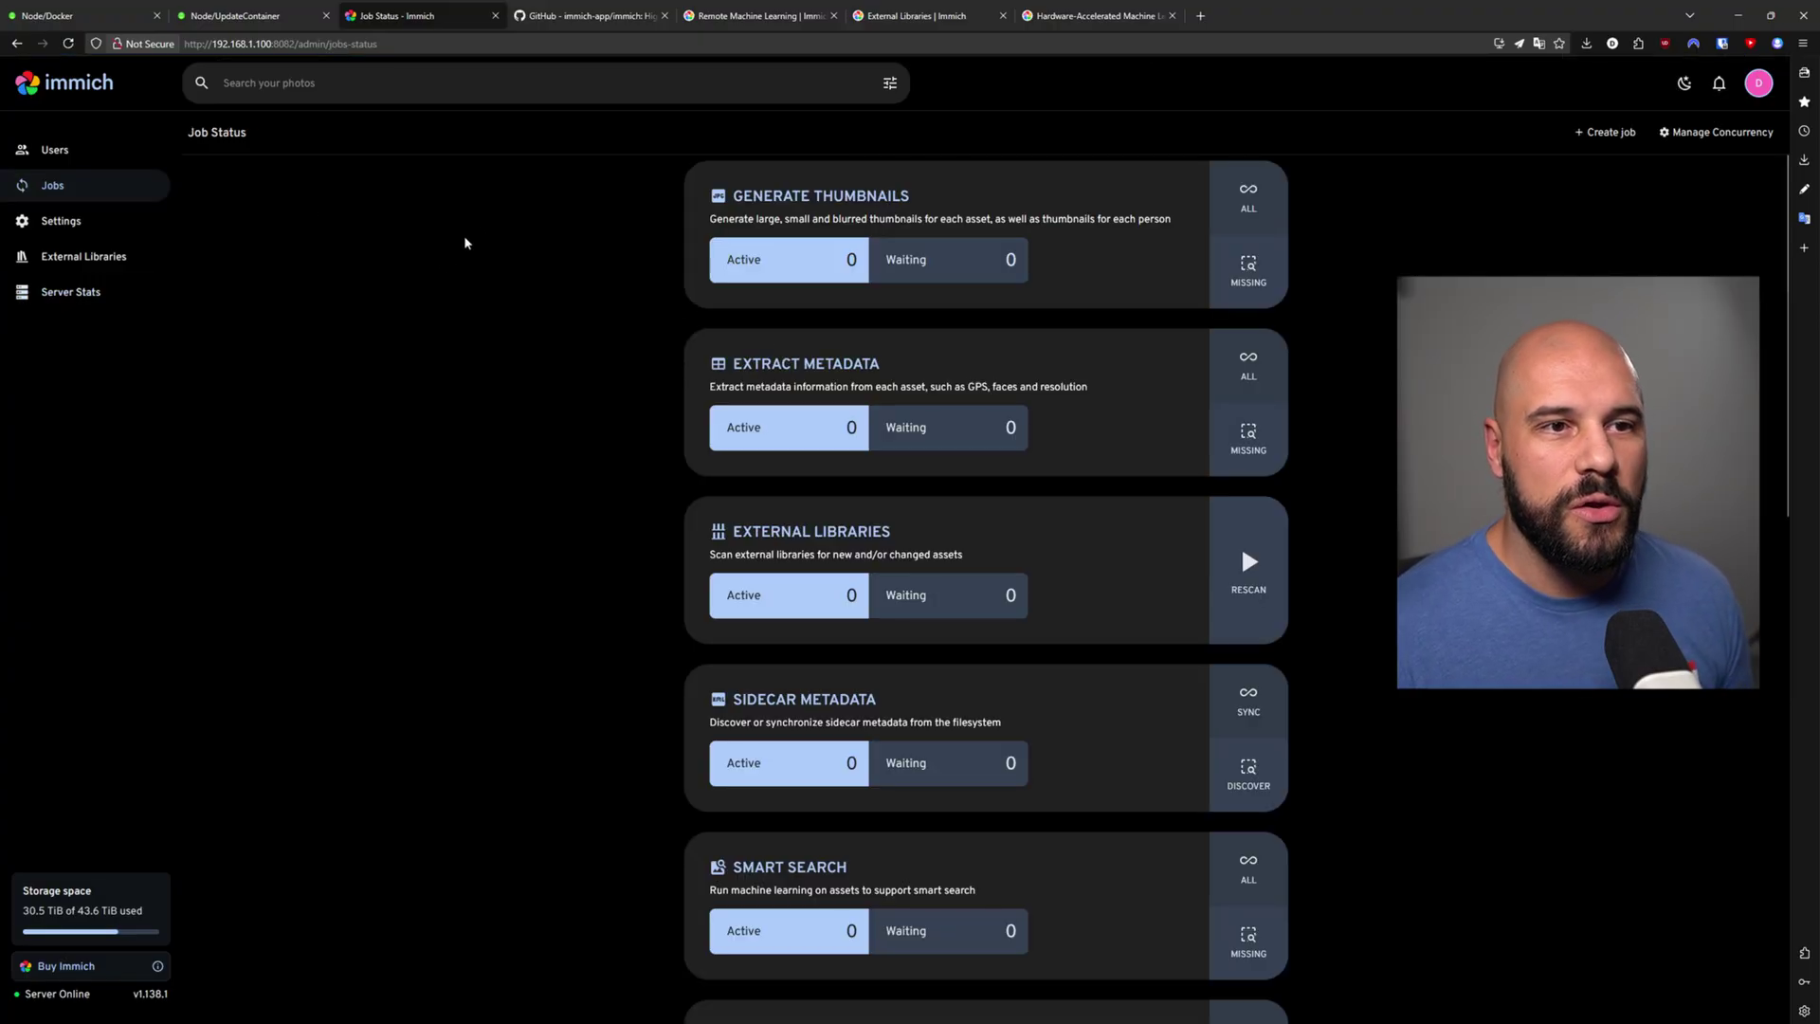
scroll(635, 336, down, 3)
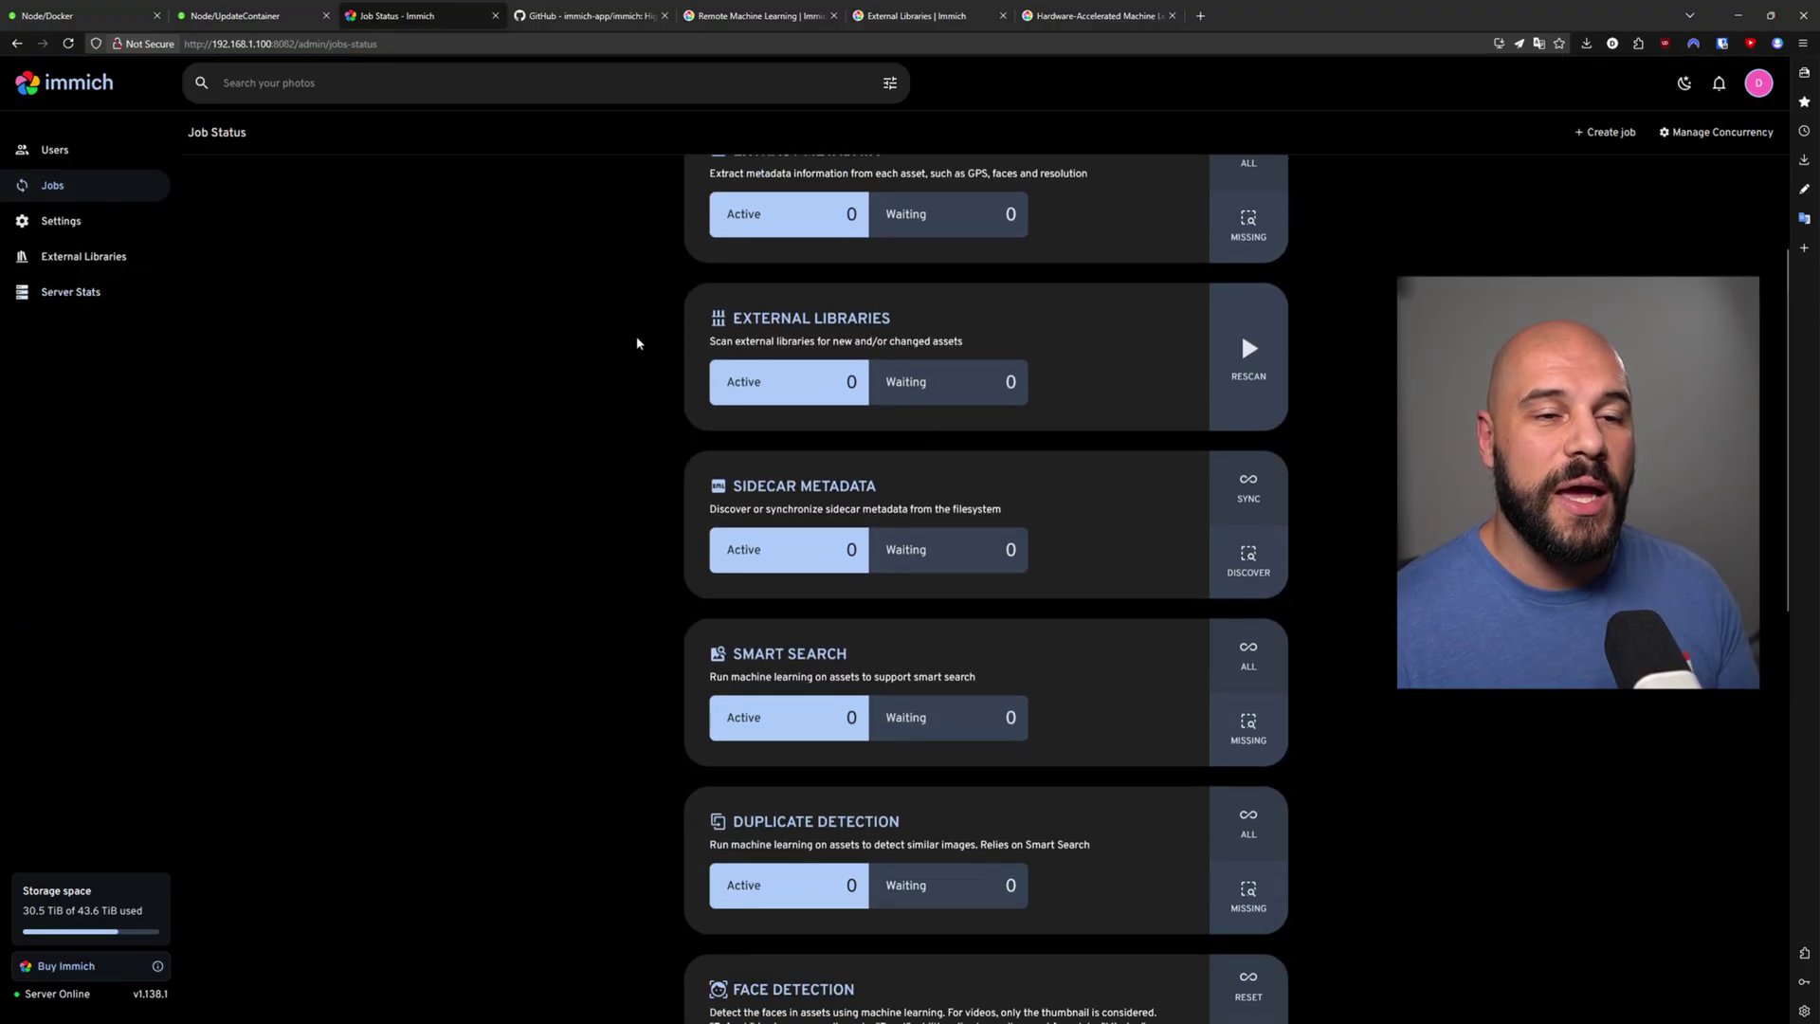
scroll(640, 334, down, 4)
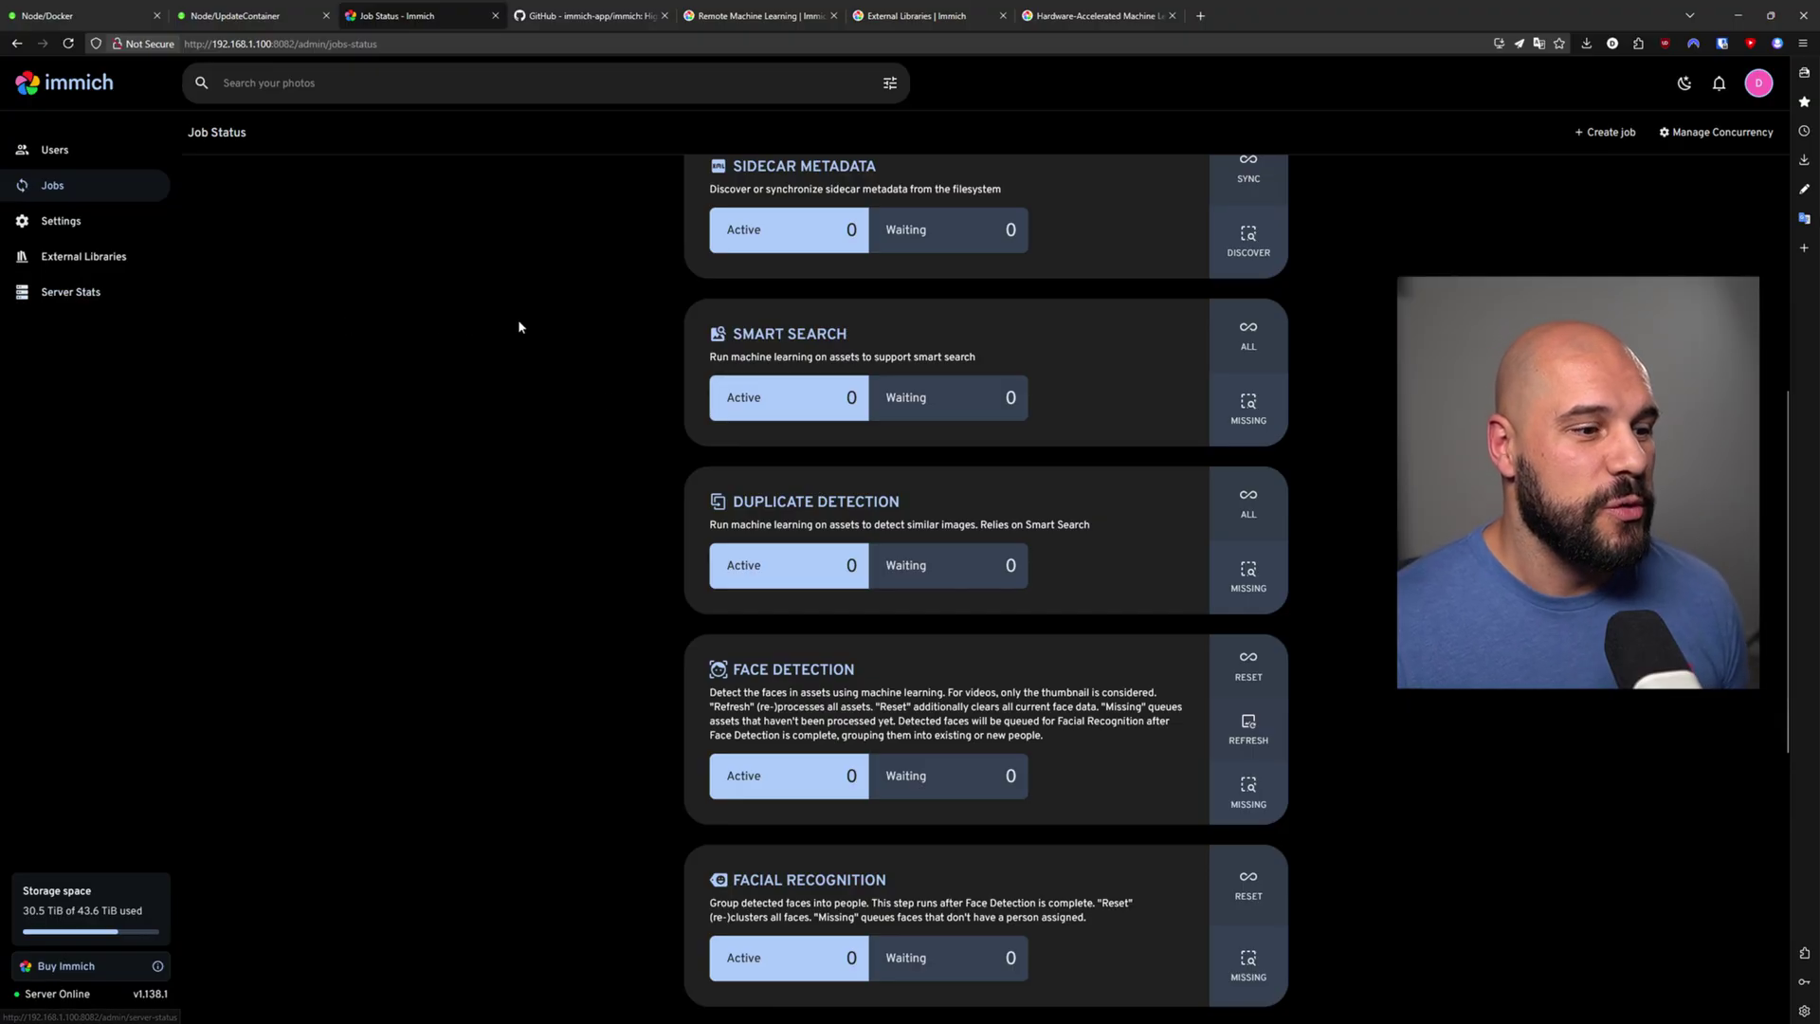
Return to the Photos timeline, then open the Albums overview listing 33 albums
click(63, 90)
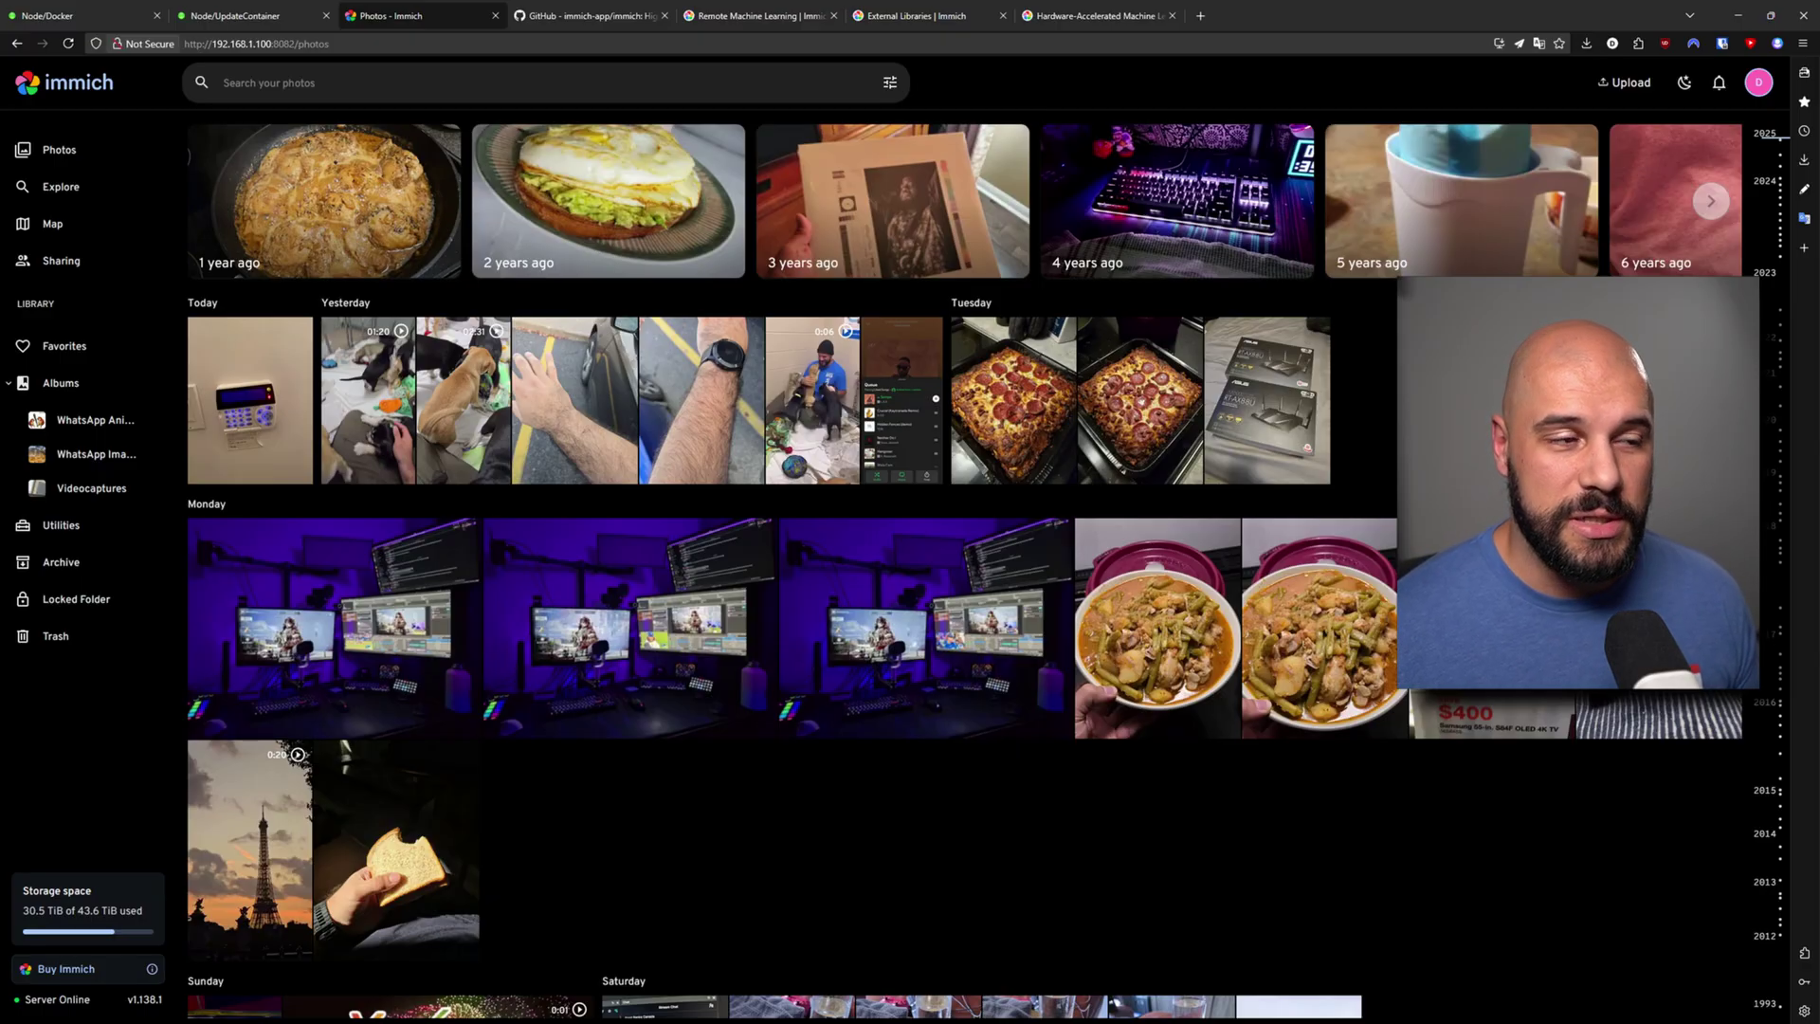
click(63, 383)
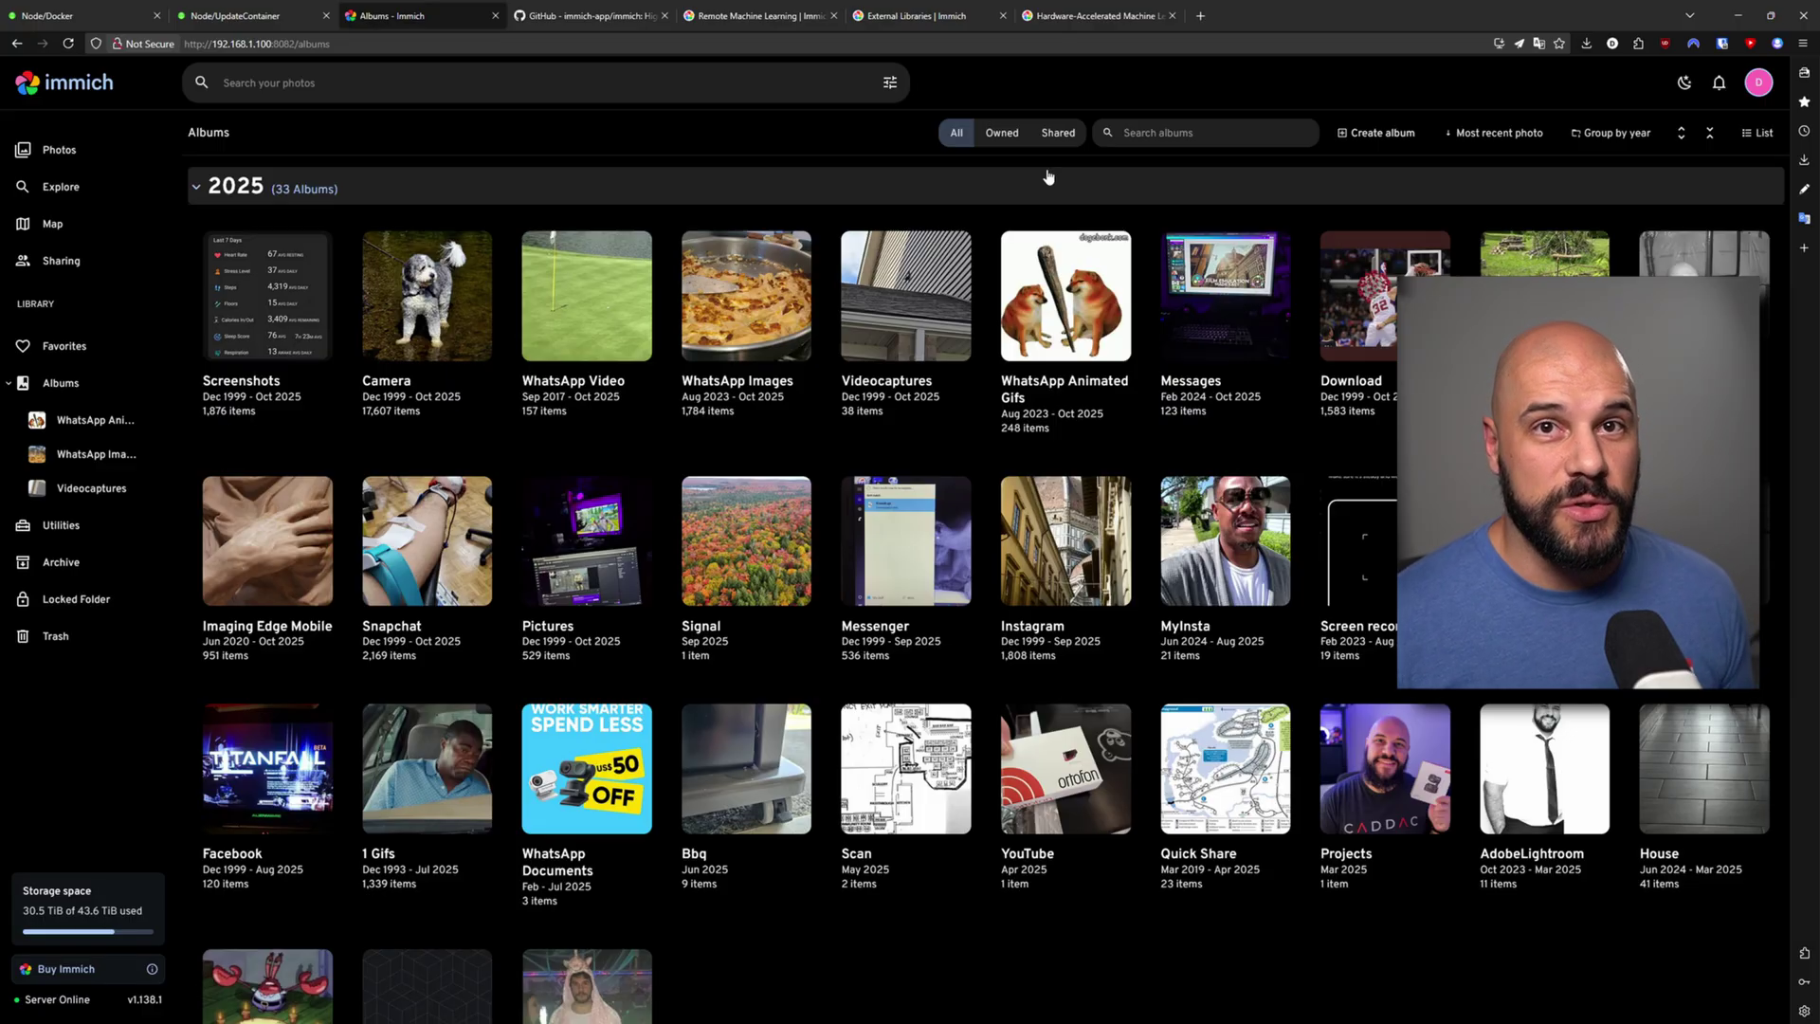
Open Explore to browse the library's people and places
click(90, 187)
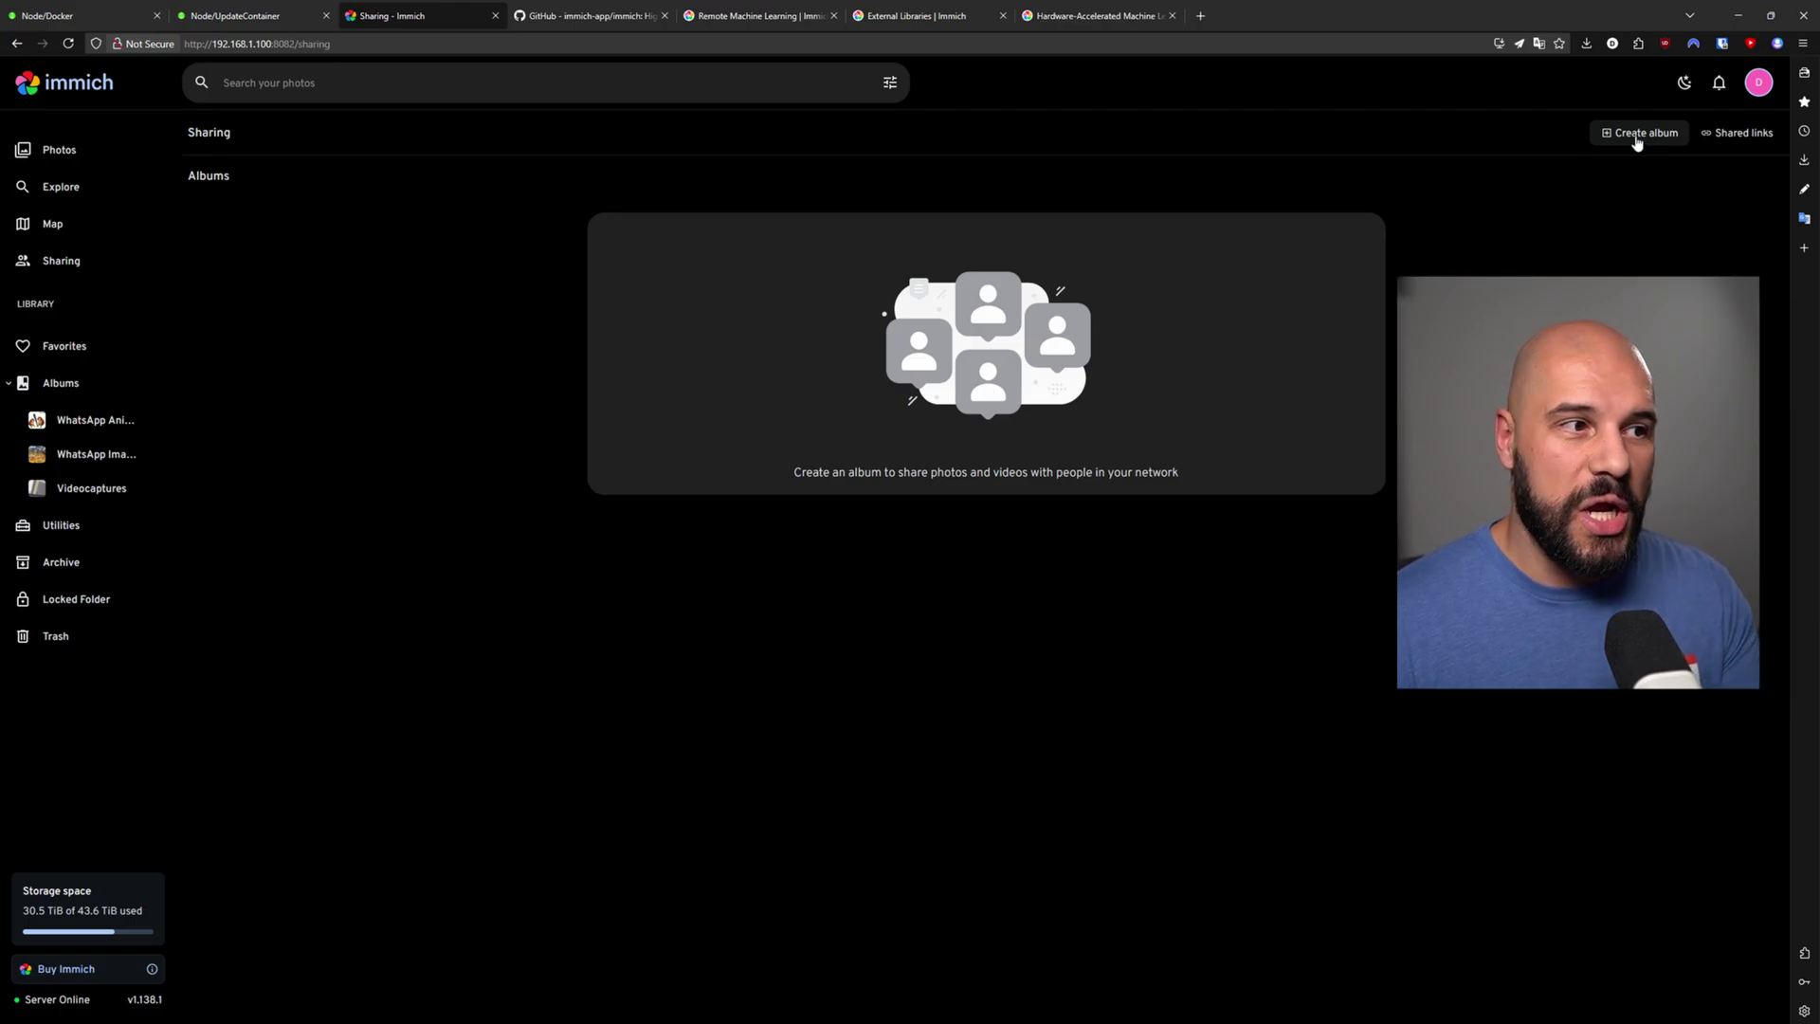
From Albums, share the Signal album and start creating a public link
click(86, 379)
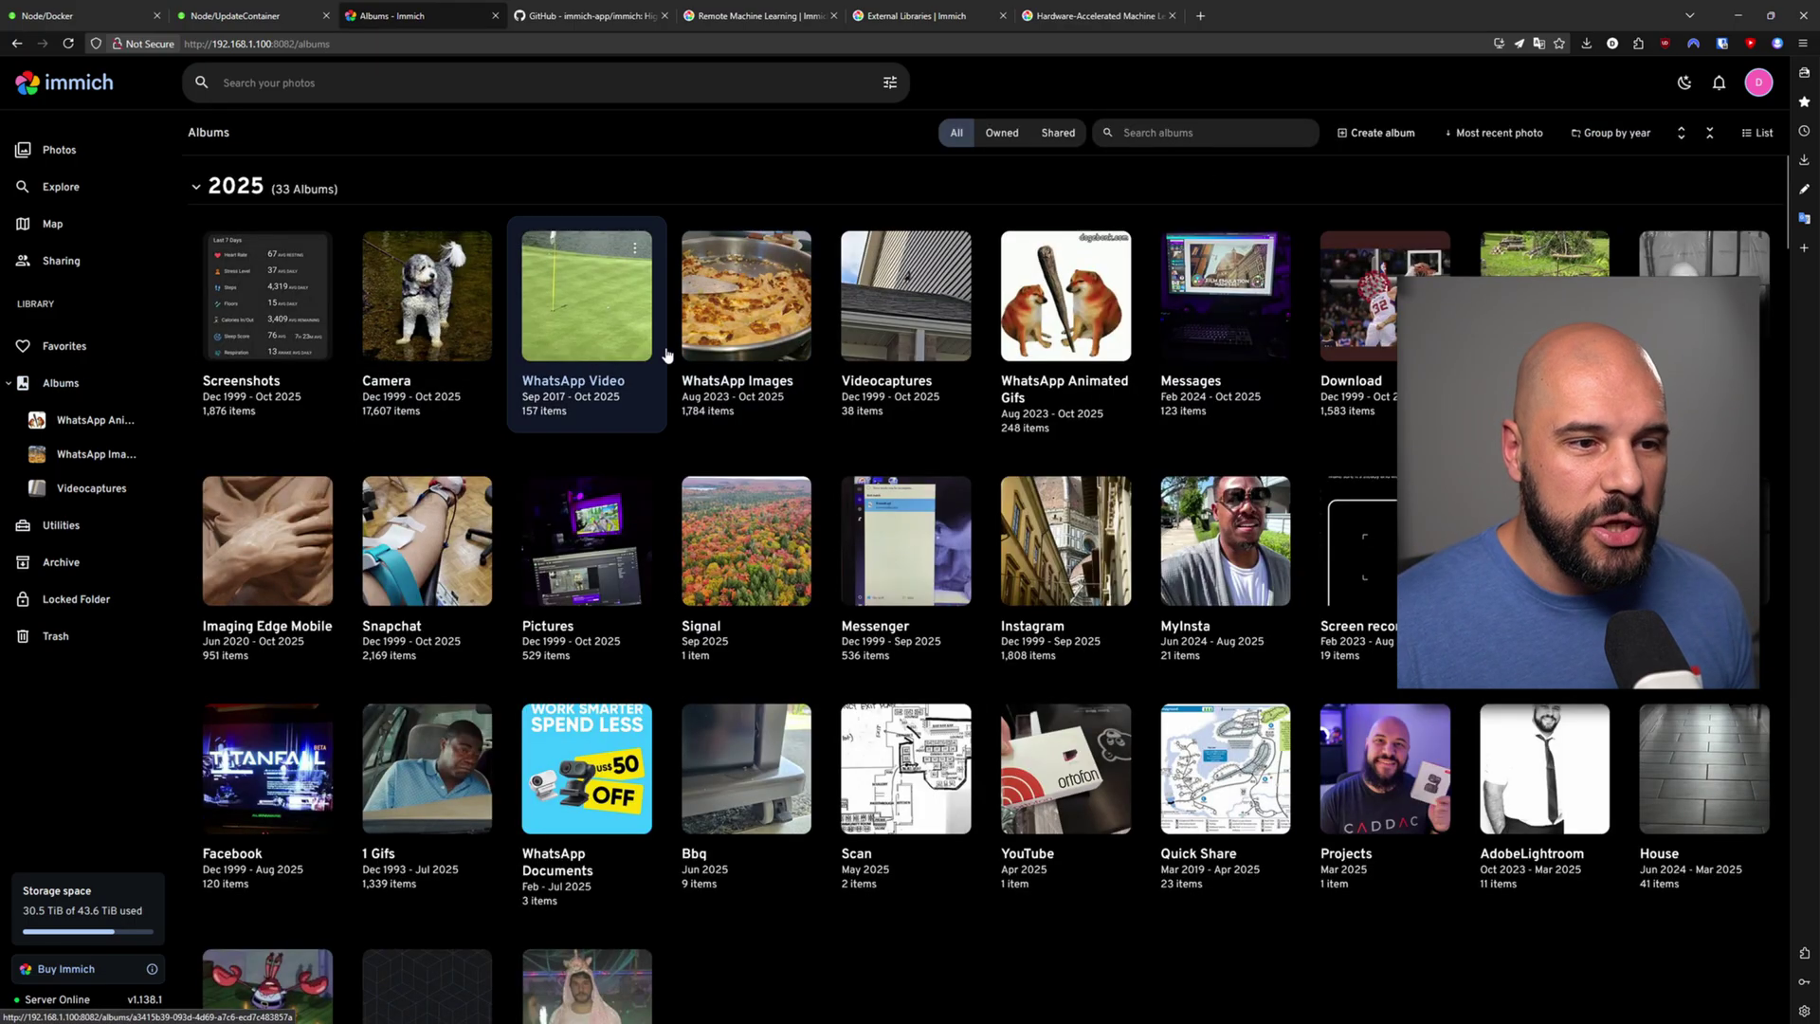
click(796, 500)
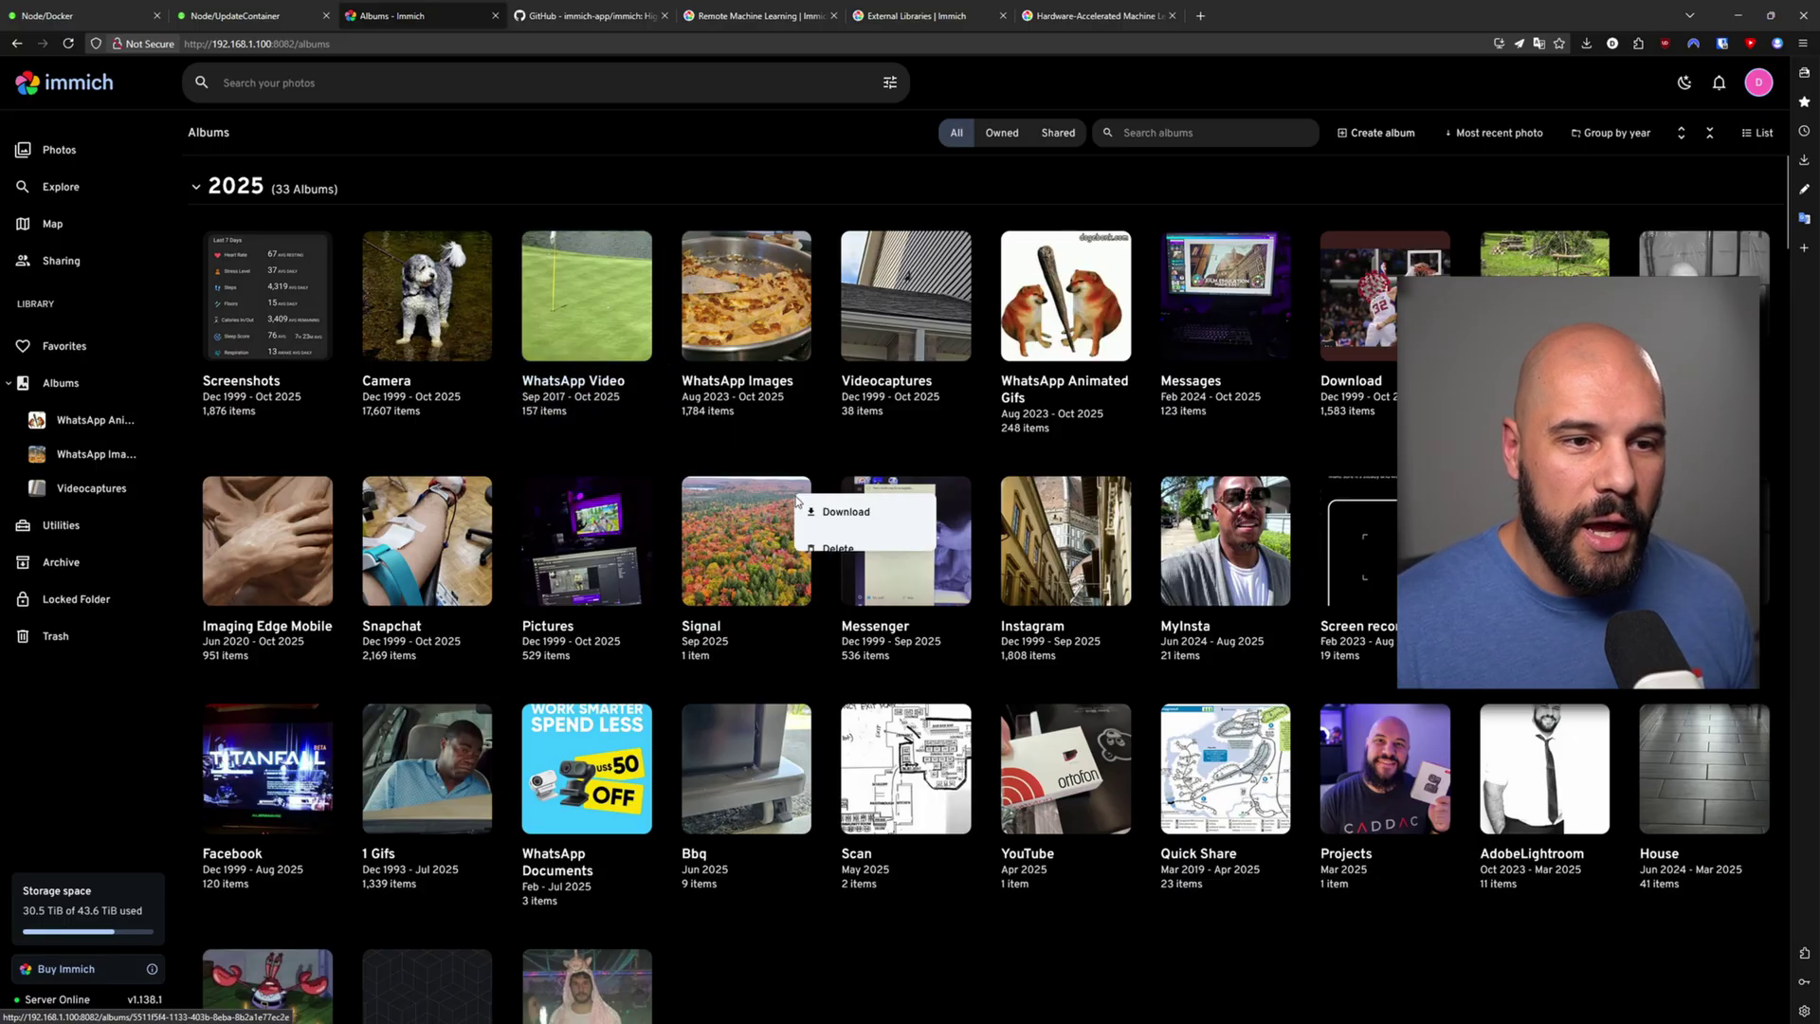
click(834, 548)
click(891, 599)
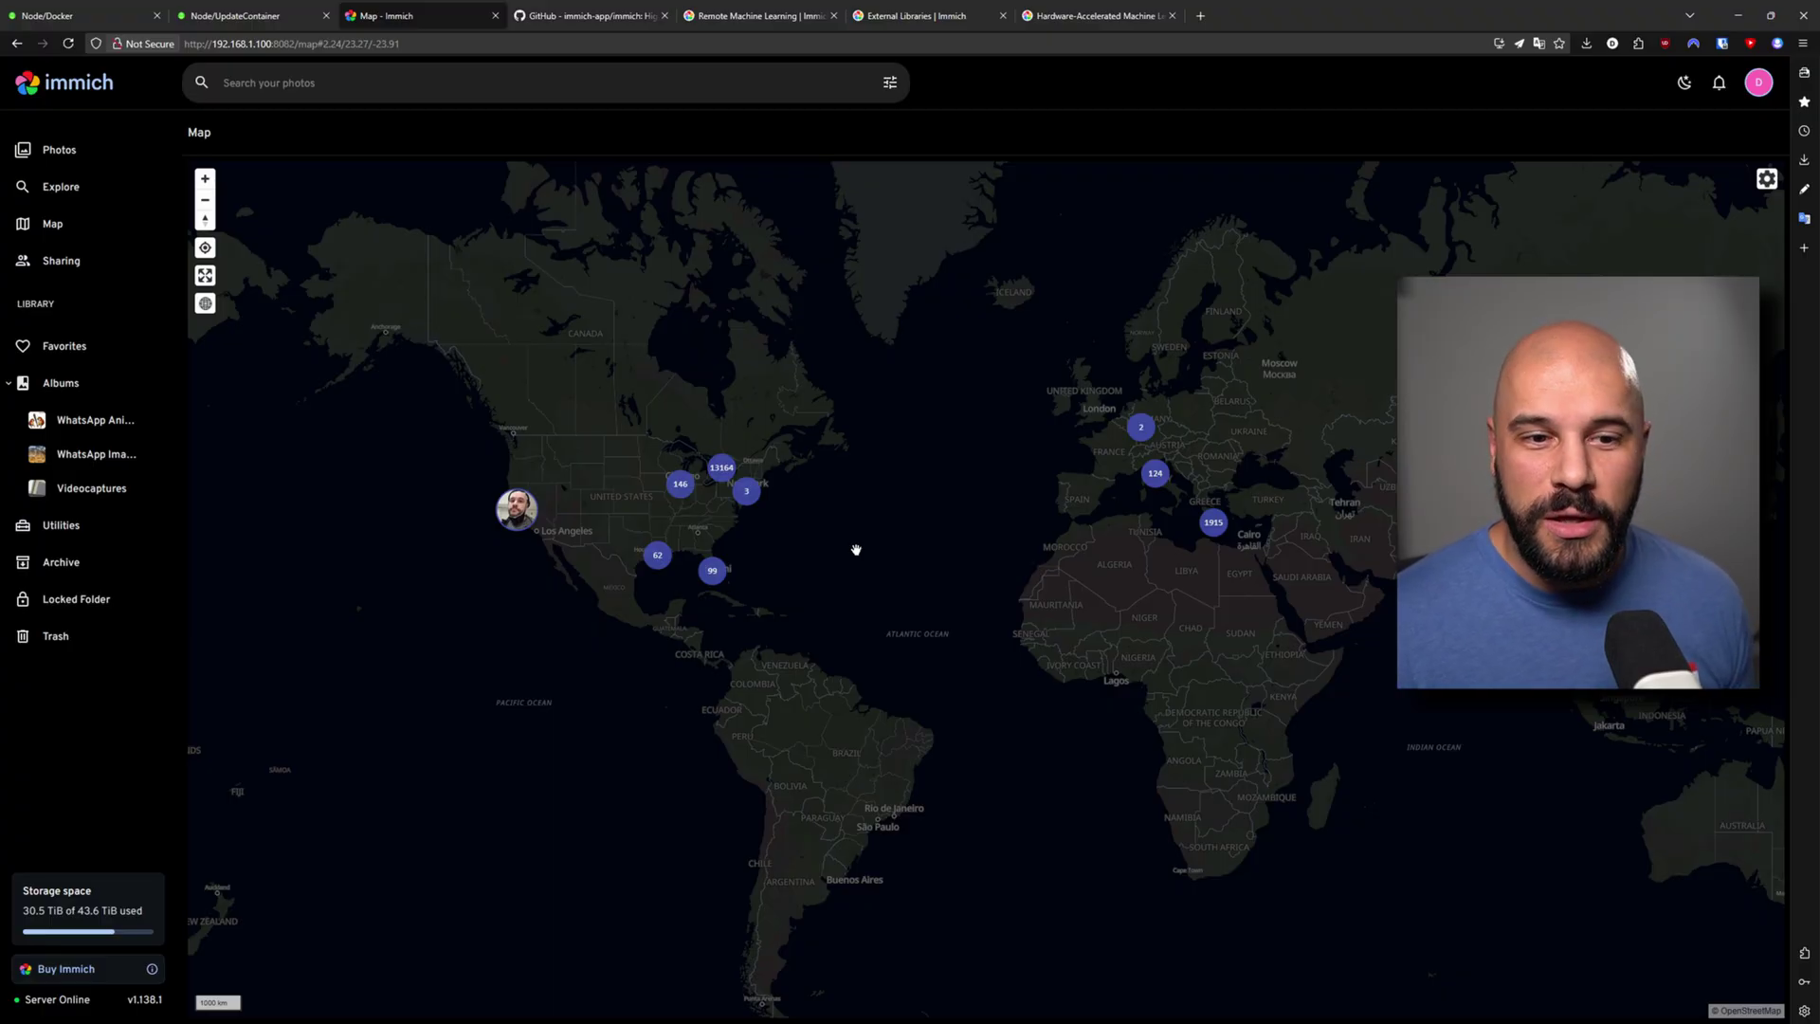
Pan the world map to view photo clusters over the United States, Mexico and Caribbean
drag(977, 537, 952, 532)
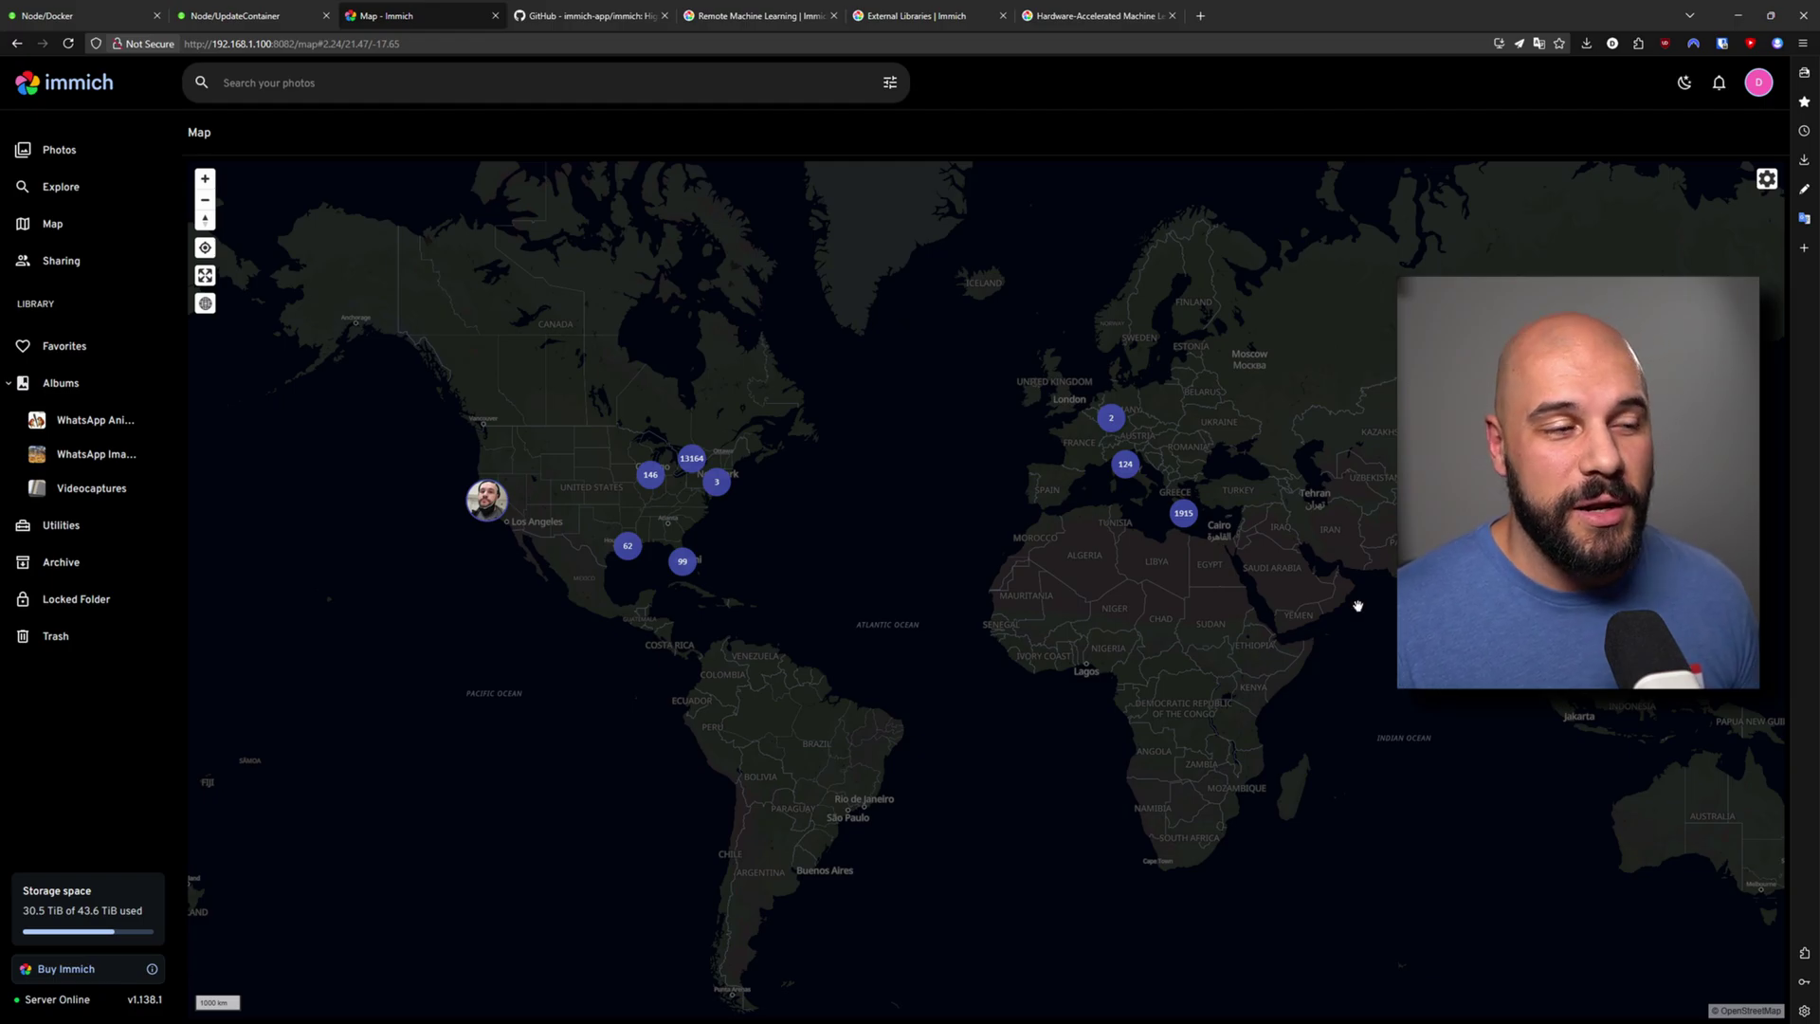
Open Utilities > Duplicates and view the first butter tart duplicate full size
click(104, 525)
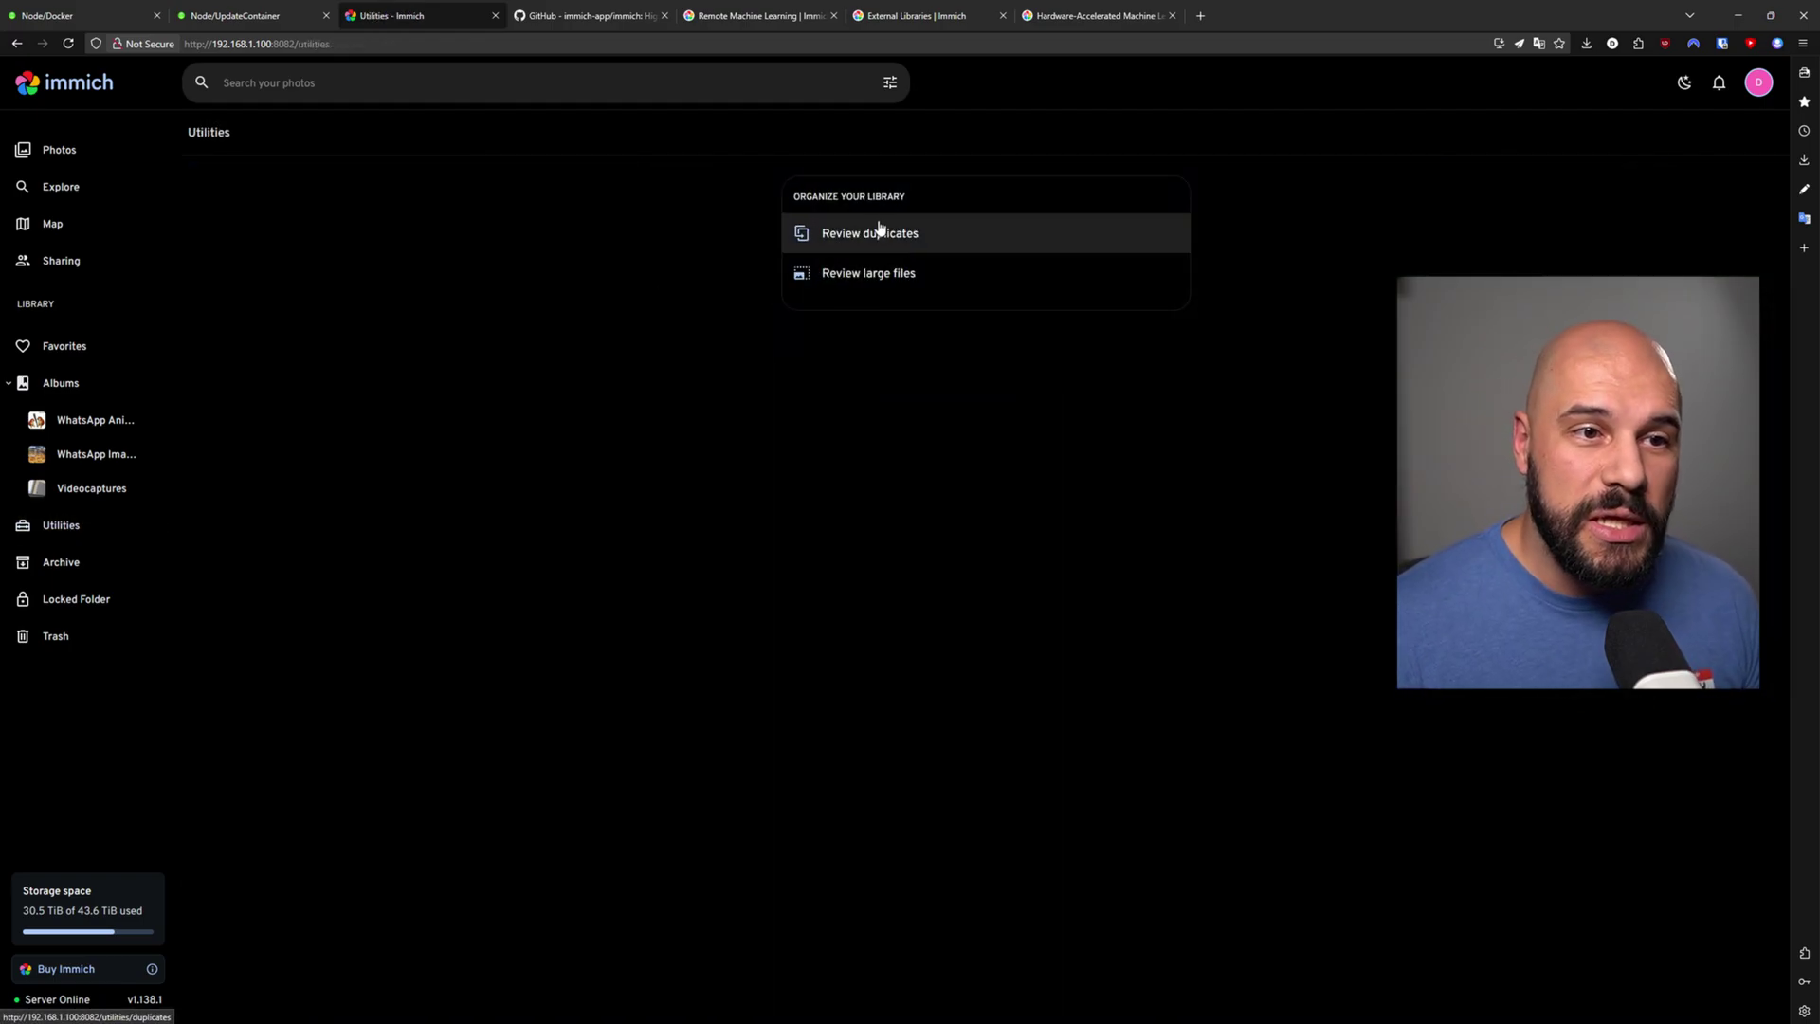
click(877, 249)
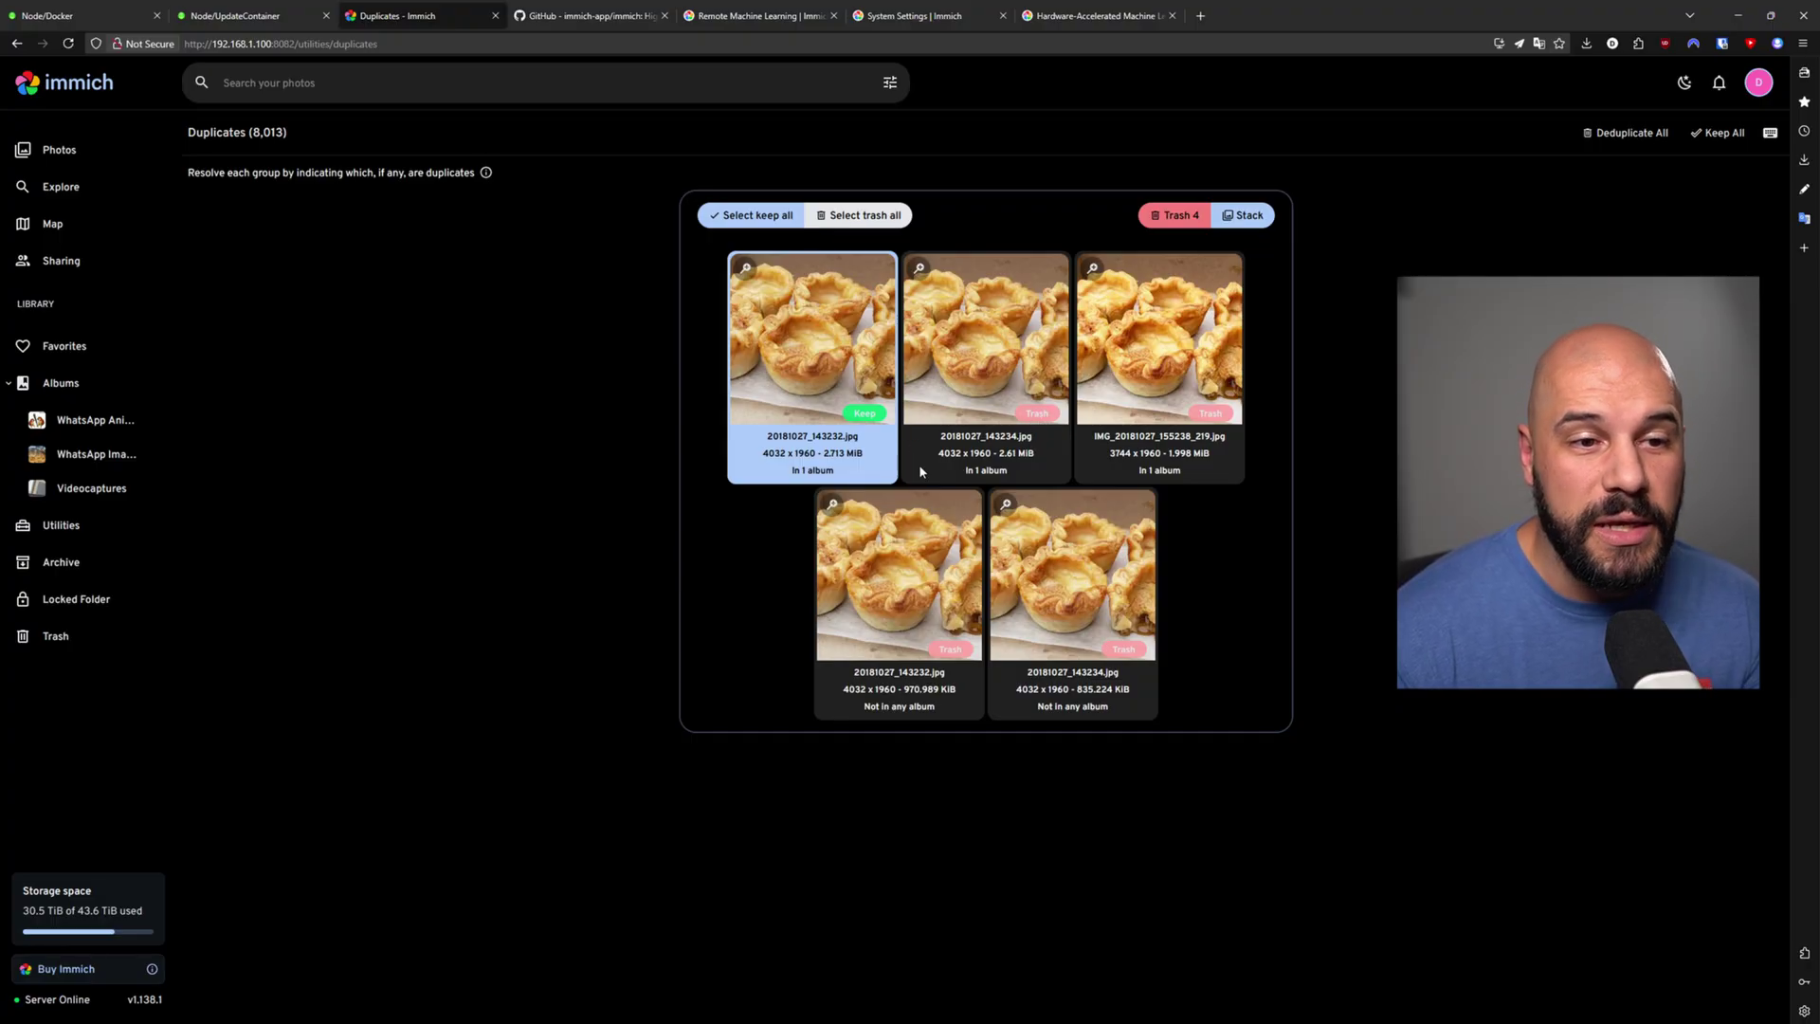
click(745, 269)
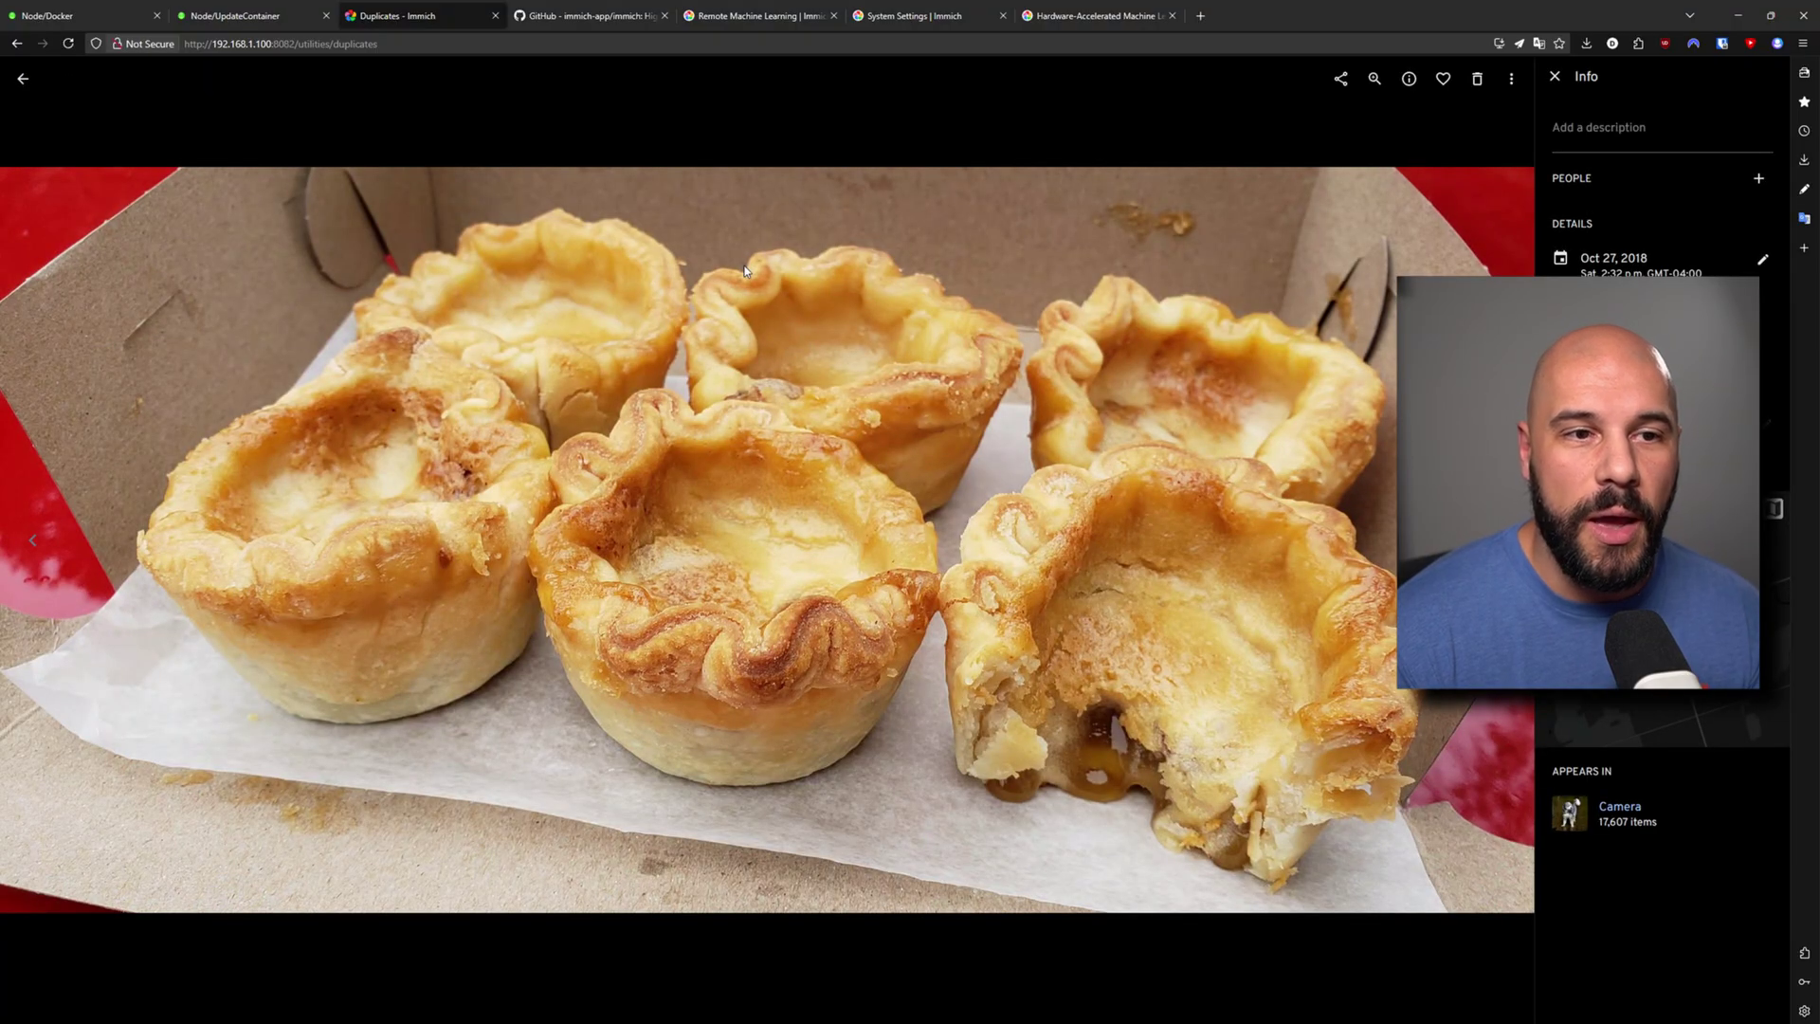
key(Escape)
Compare the second and third (Instagram copy) duplicates full size, rechecking the second
click(923, 273)
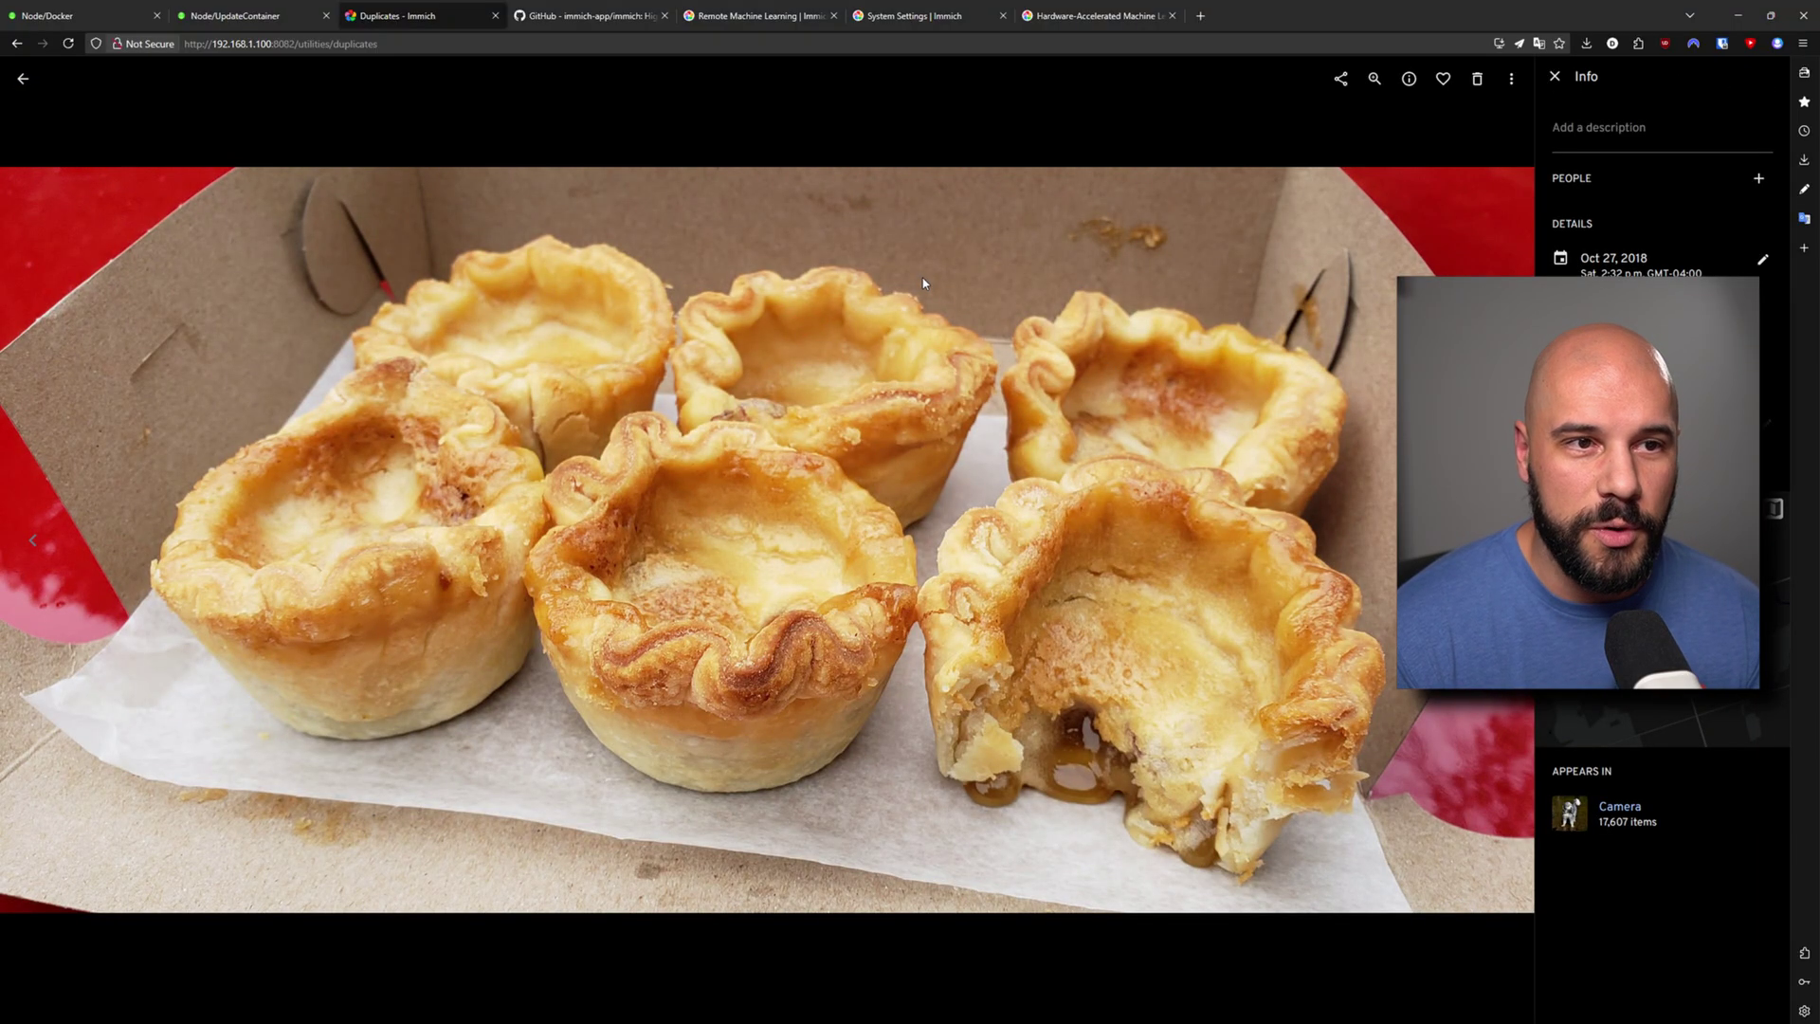
key(Escape)
click(1086, 269)
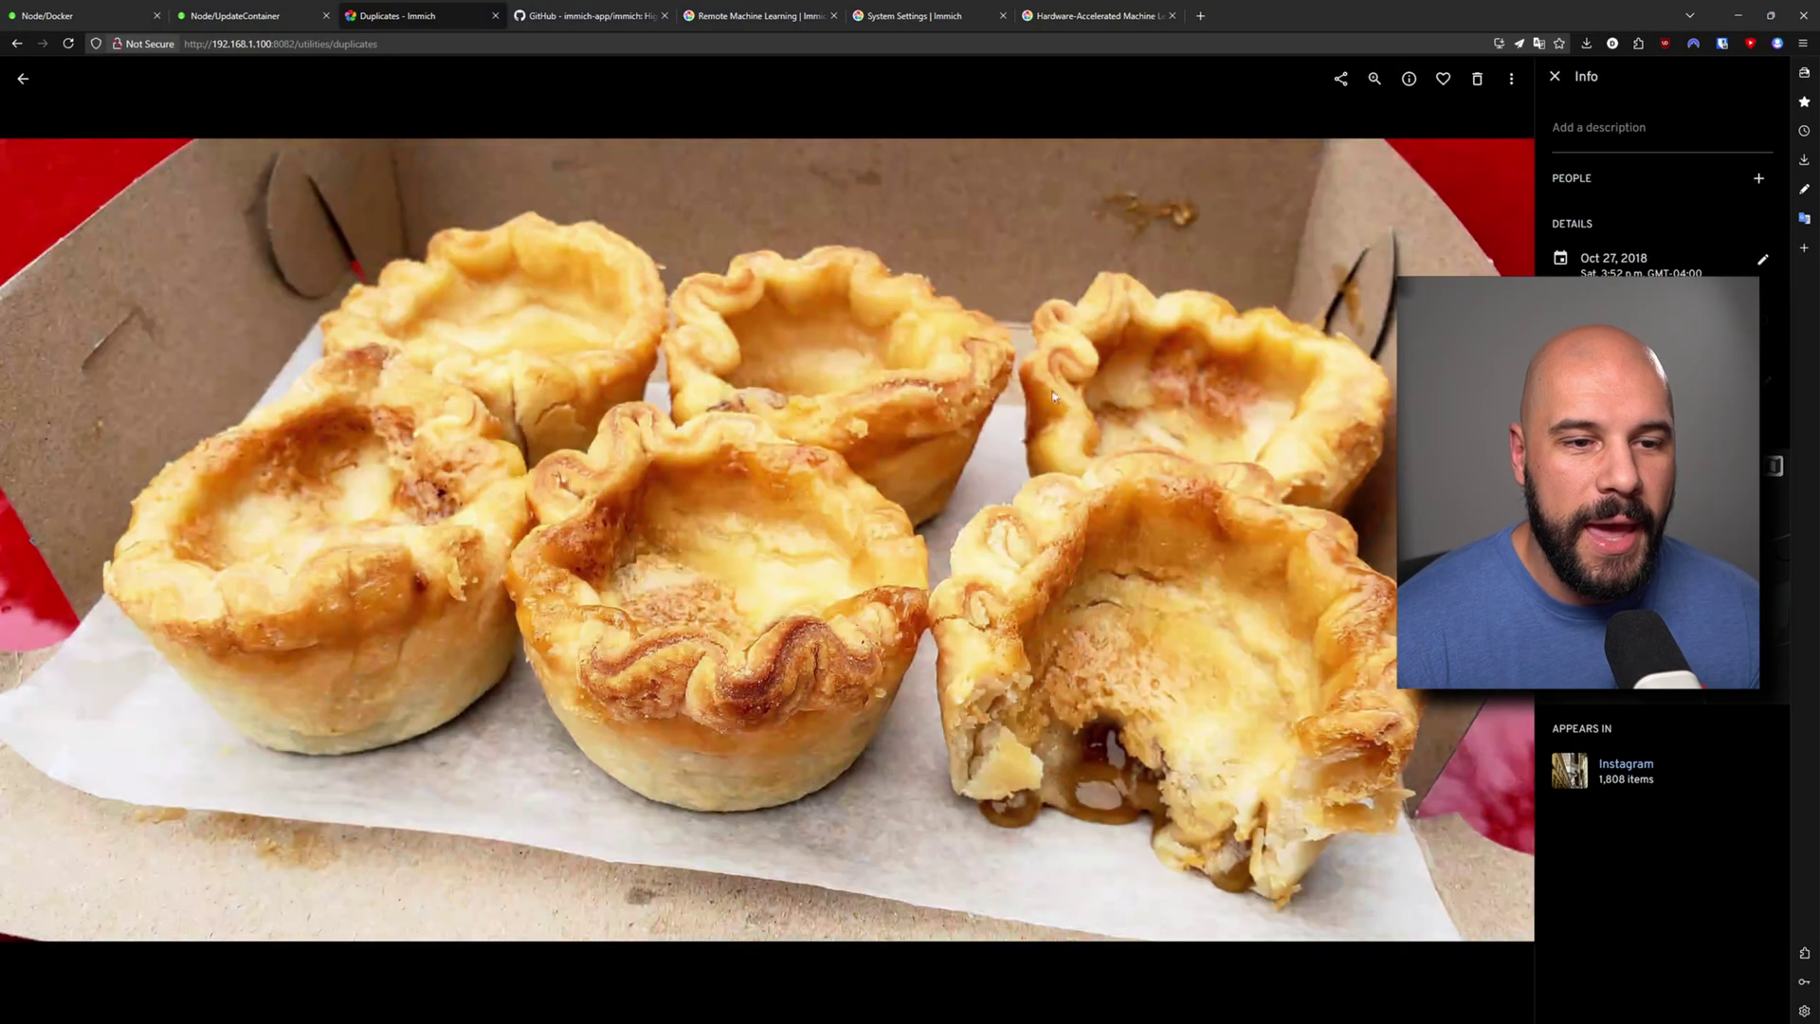
key(Escape)
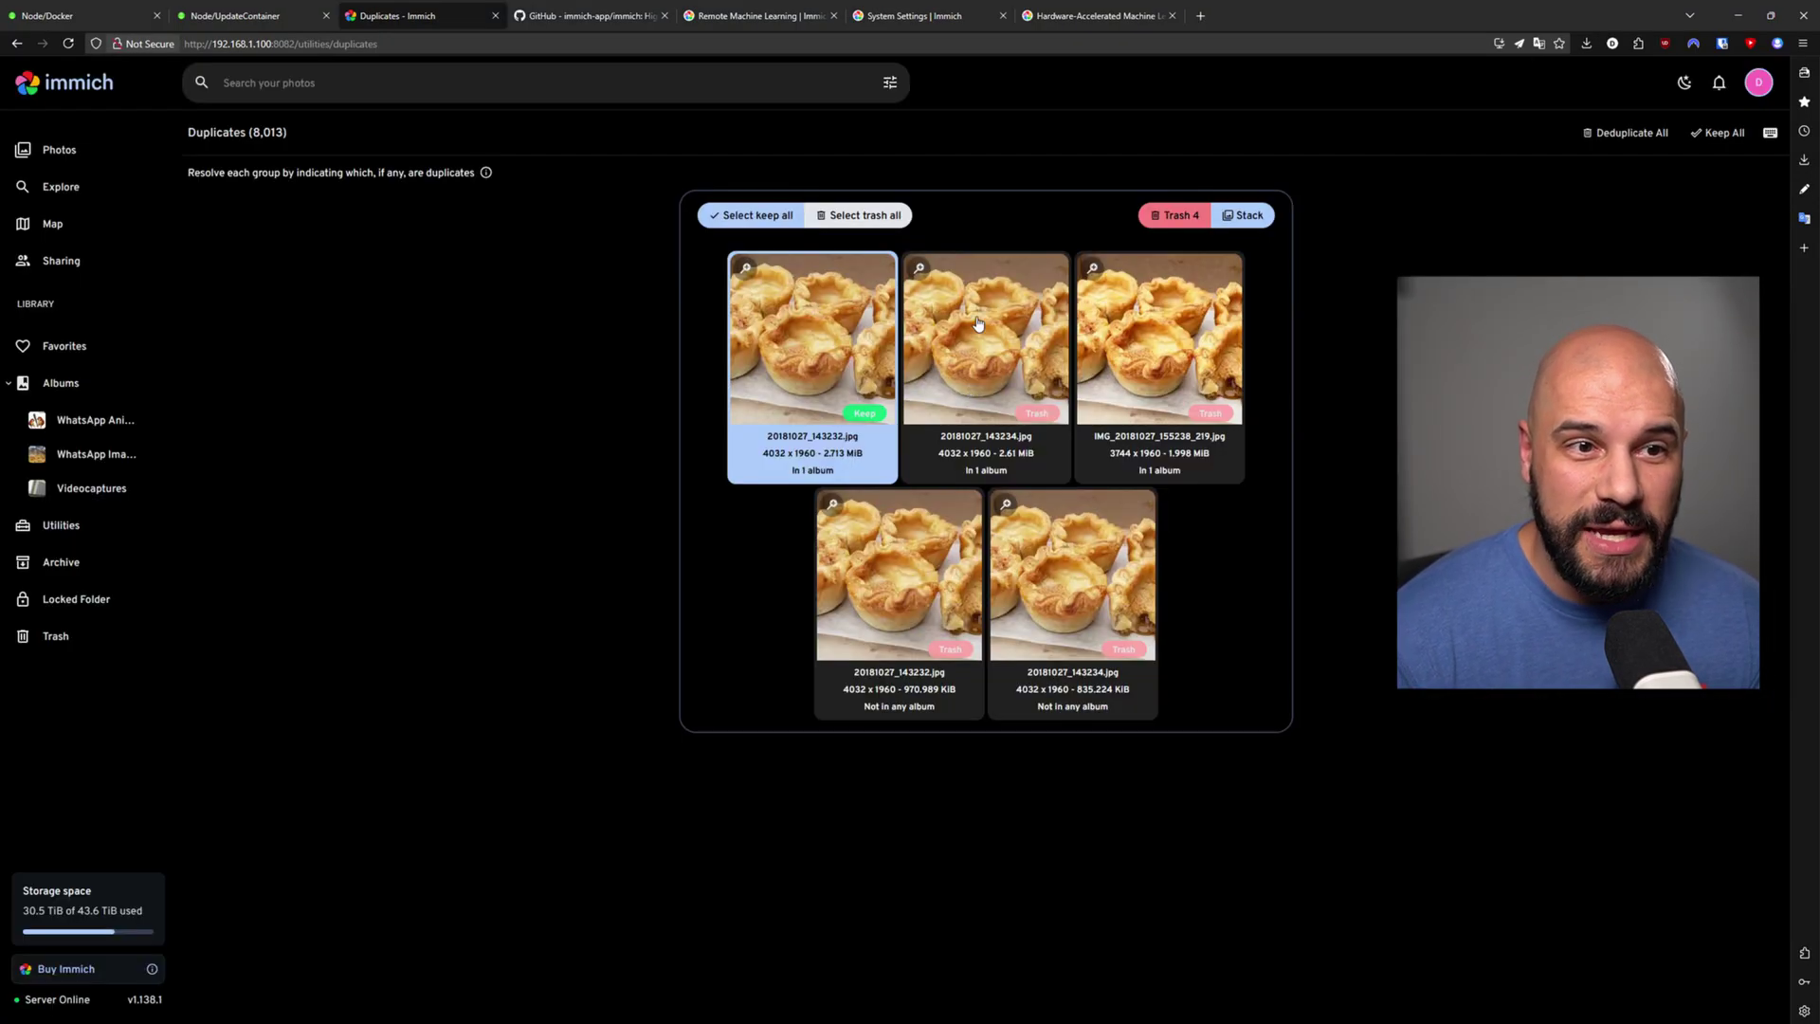
click(919, 268)
key(Escape)
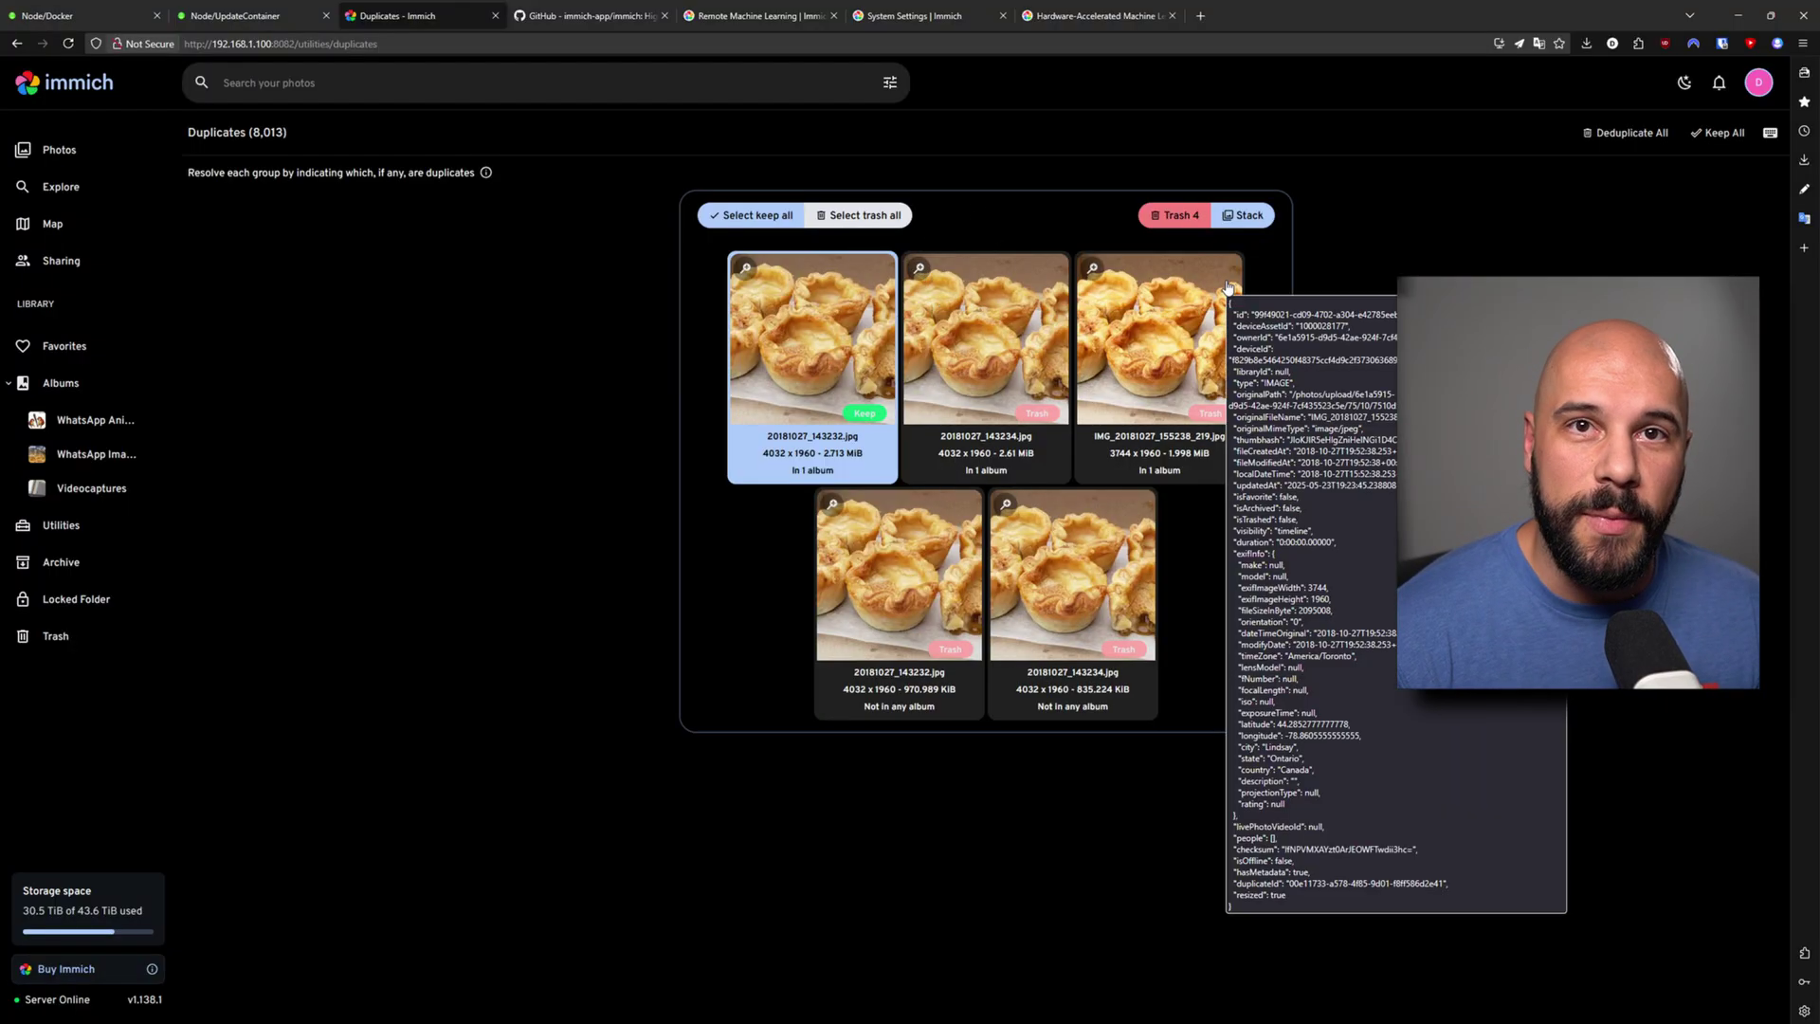
Back on Utilities, preview the library's largest files, then return to the Photos timeline
key(alt+Left)
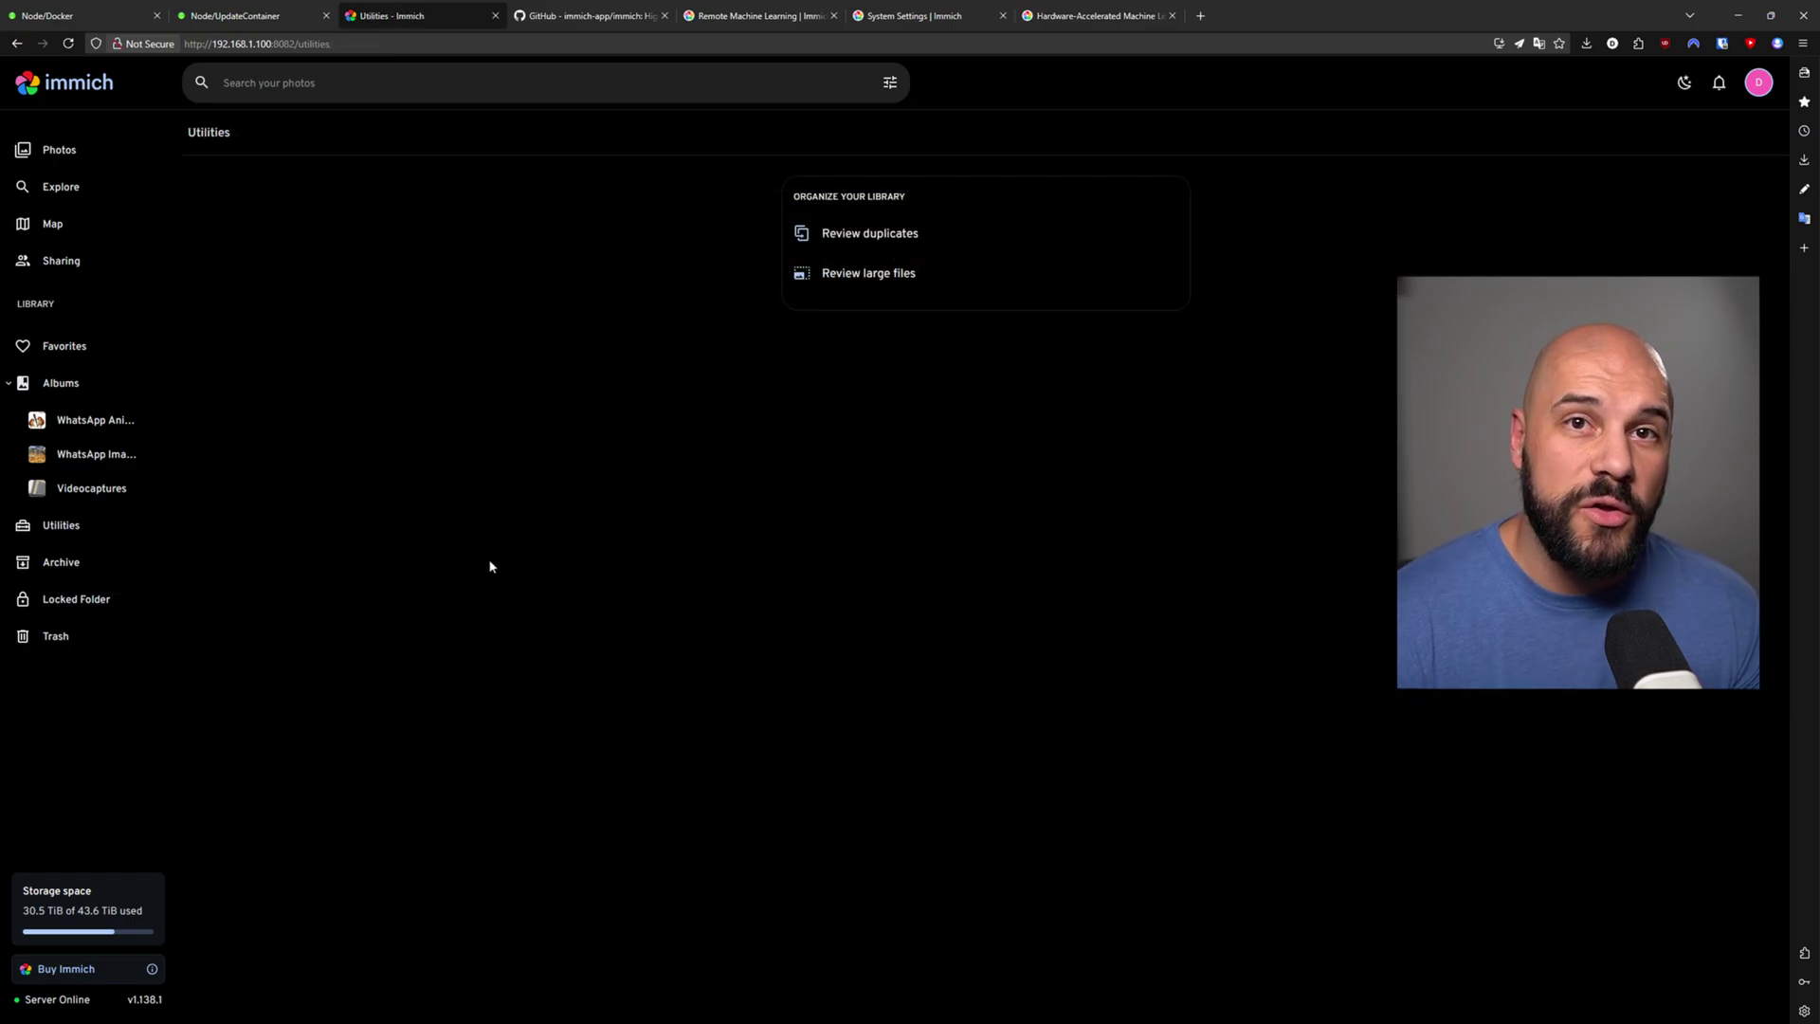
click(884, 284)
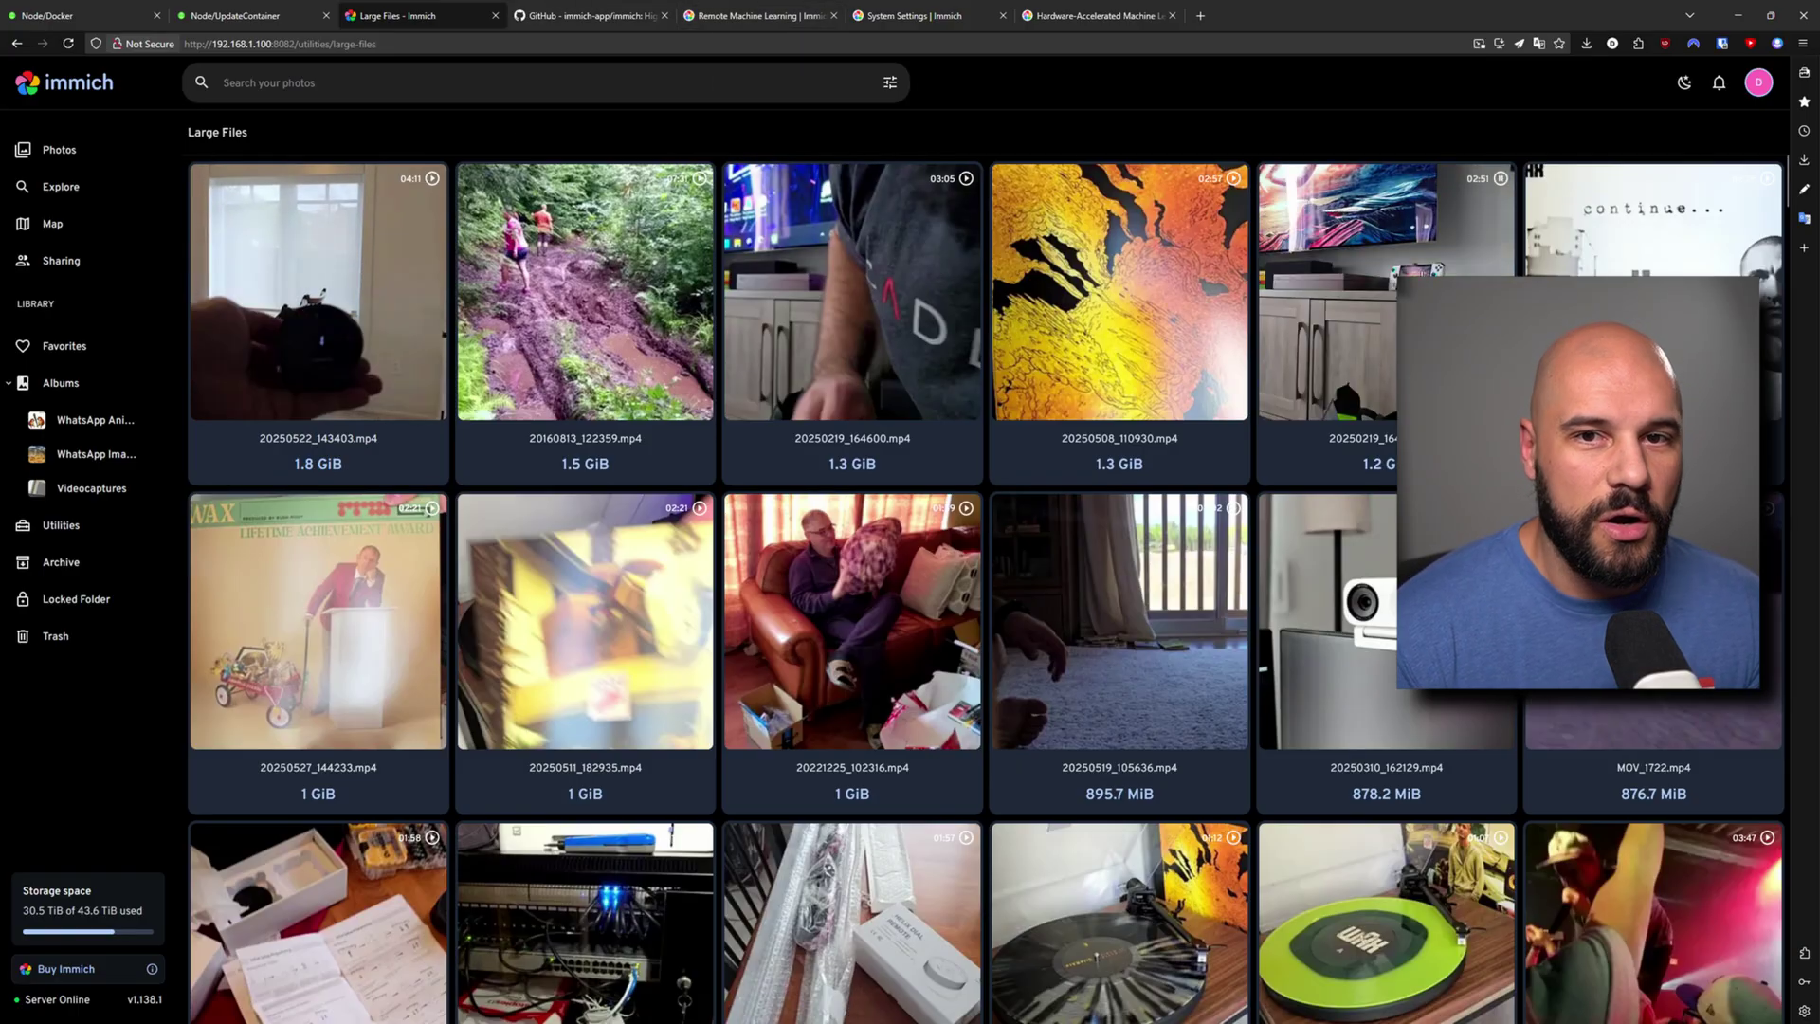
mouse_move(1175, 288)
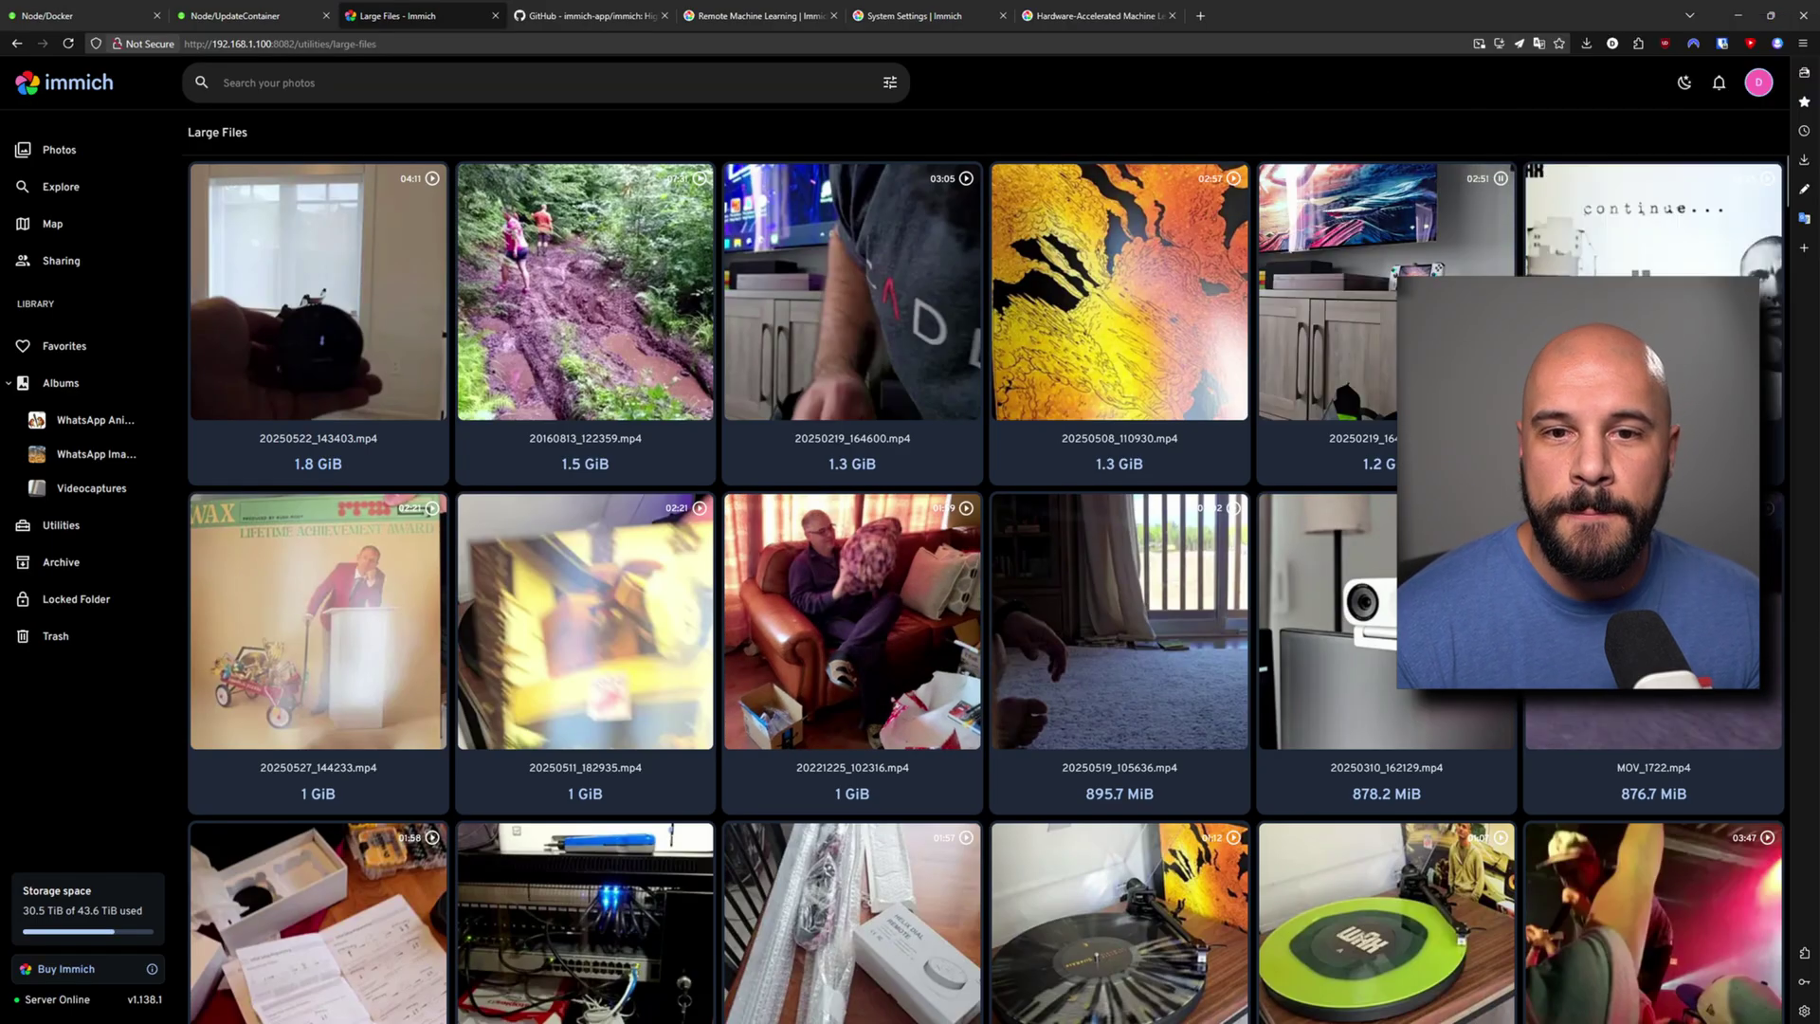
mouse_move(1588, 893)
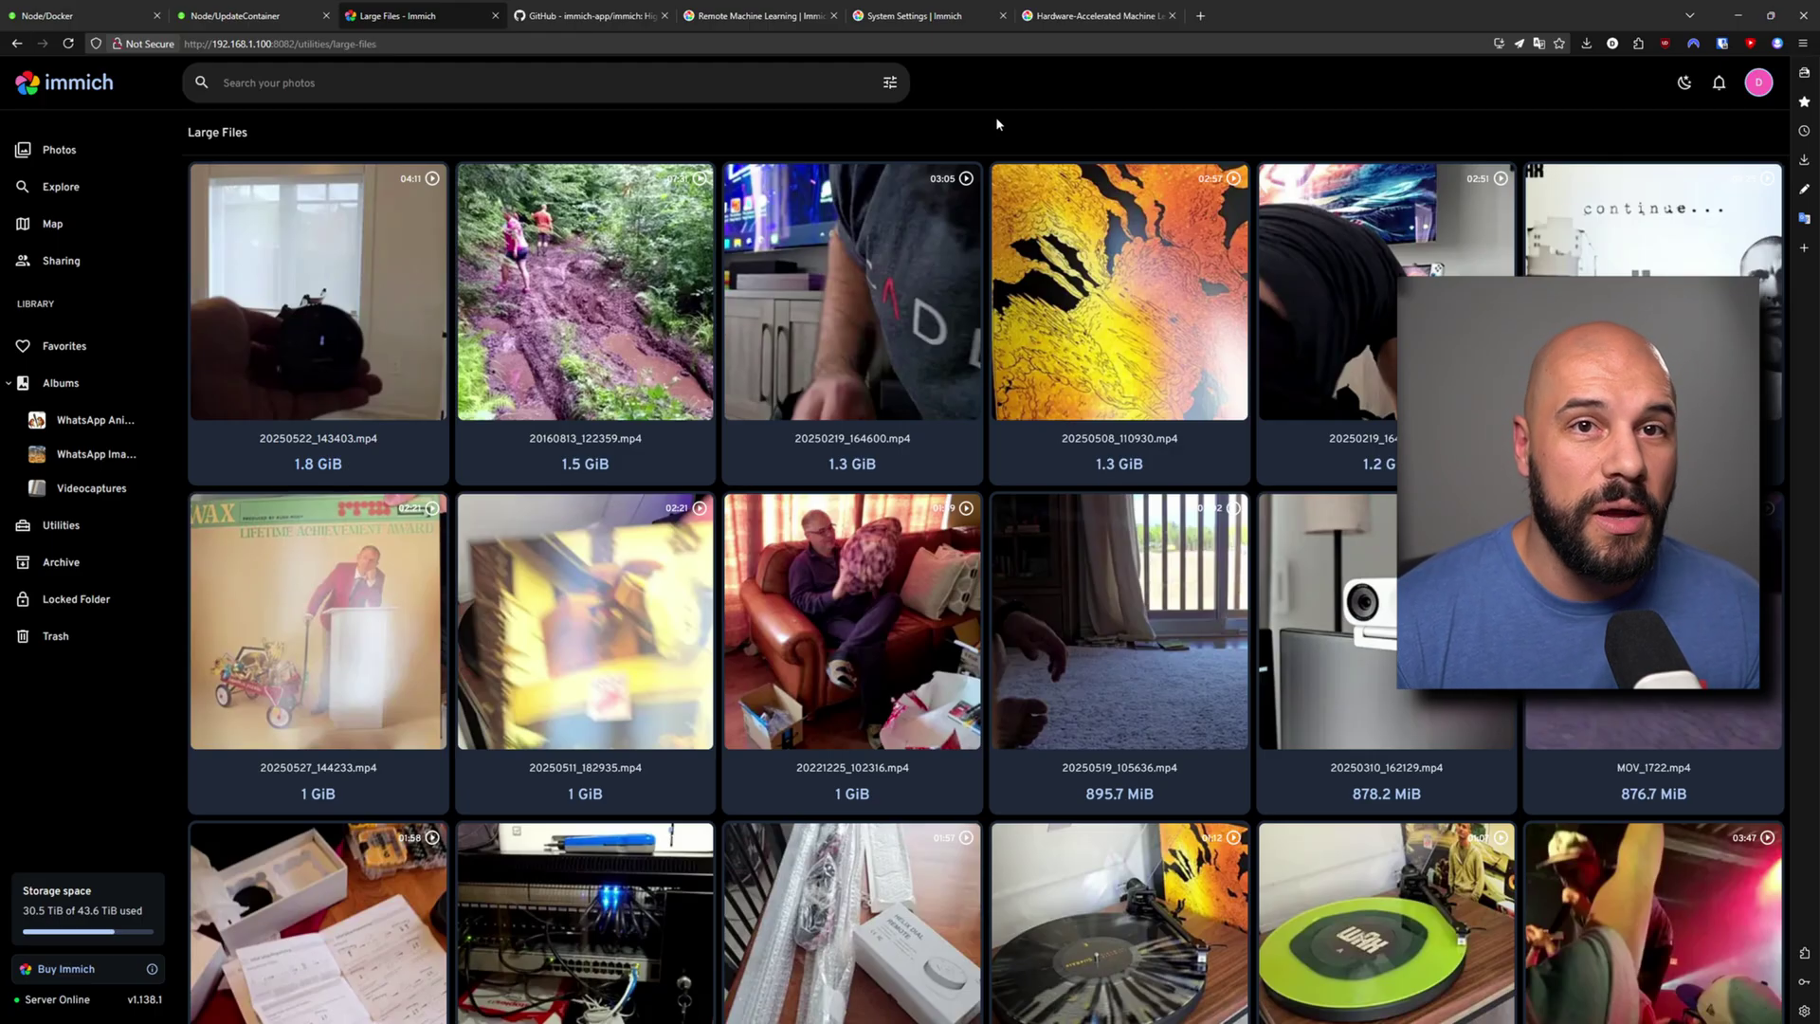
click(59, 149)
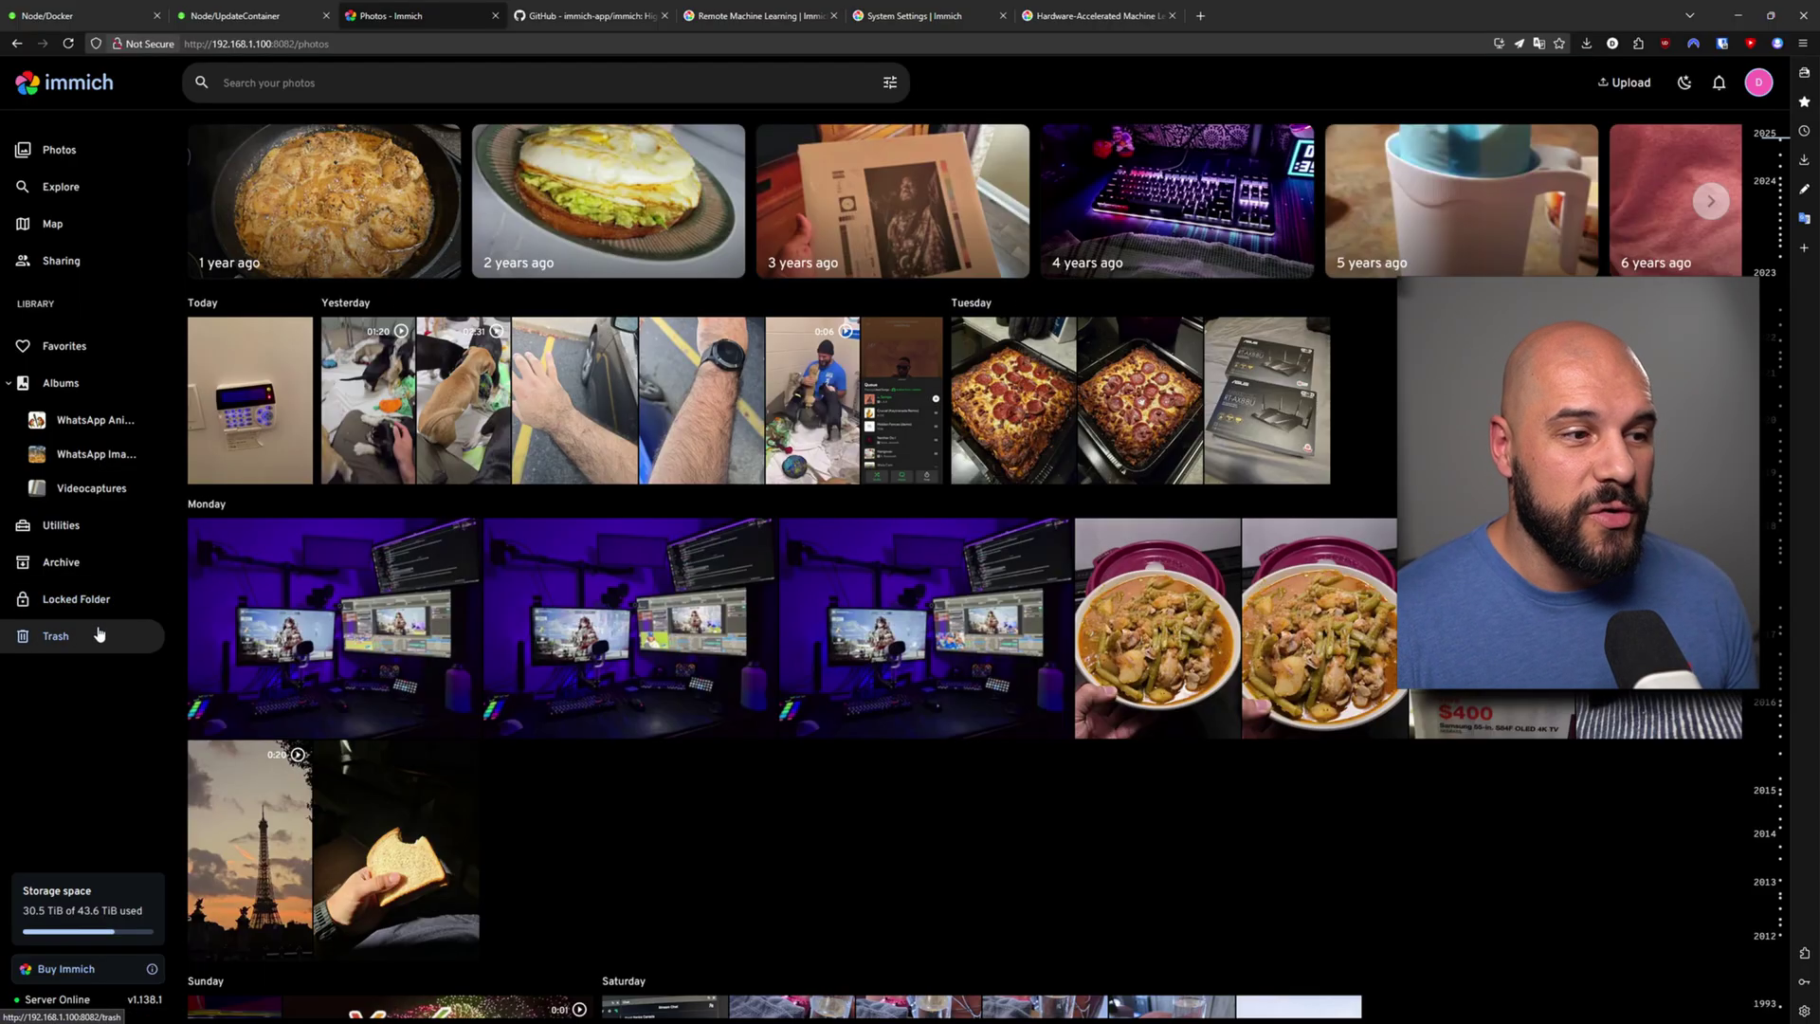
Open the Trash to view deleted items
click(98, 633)
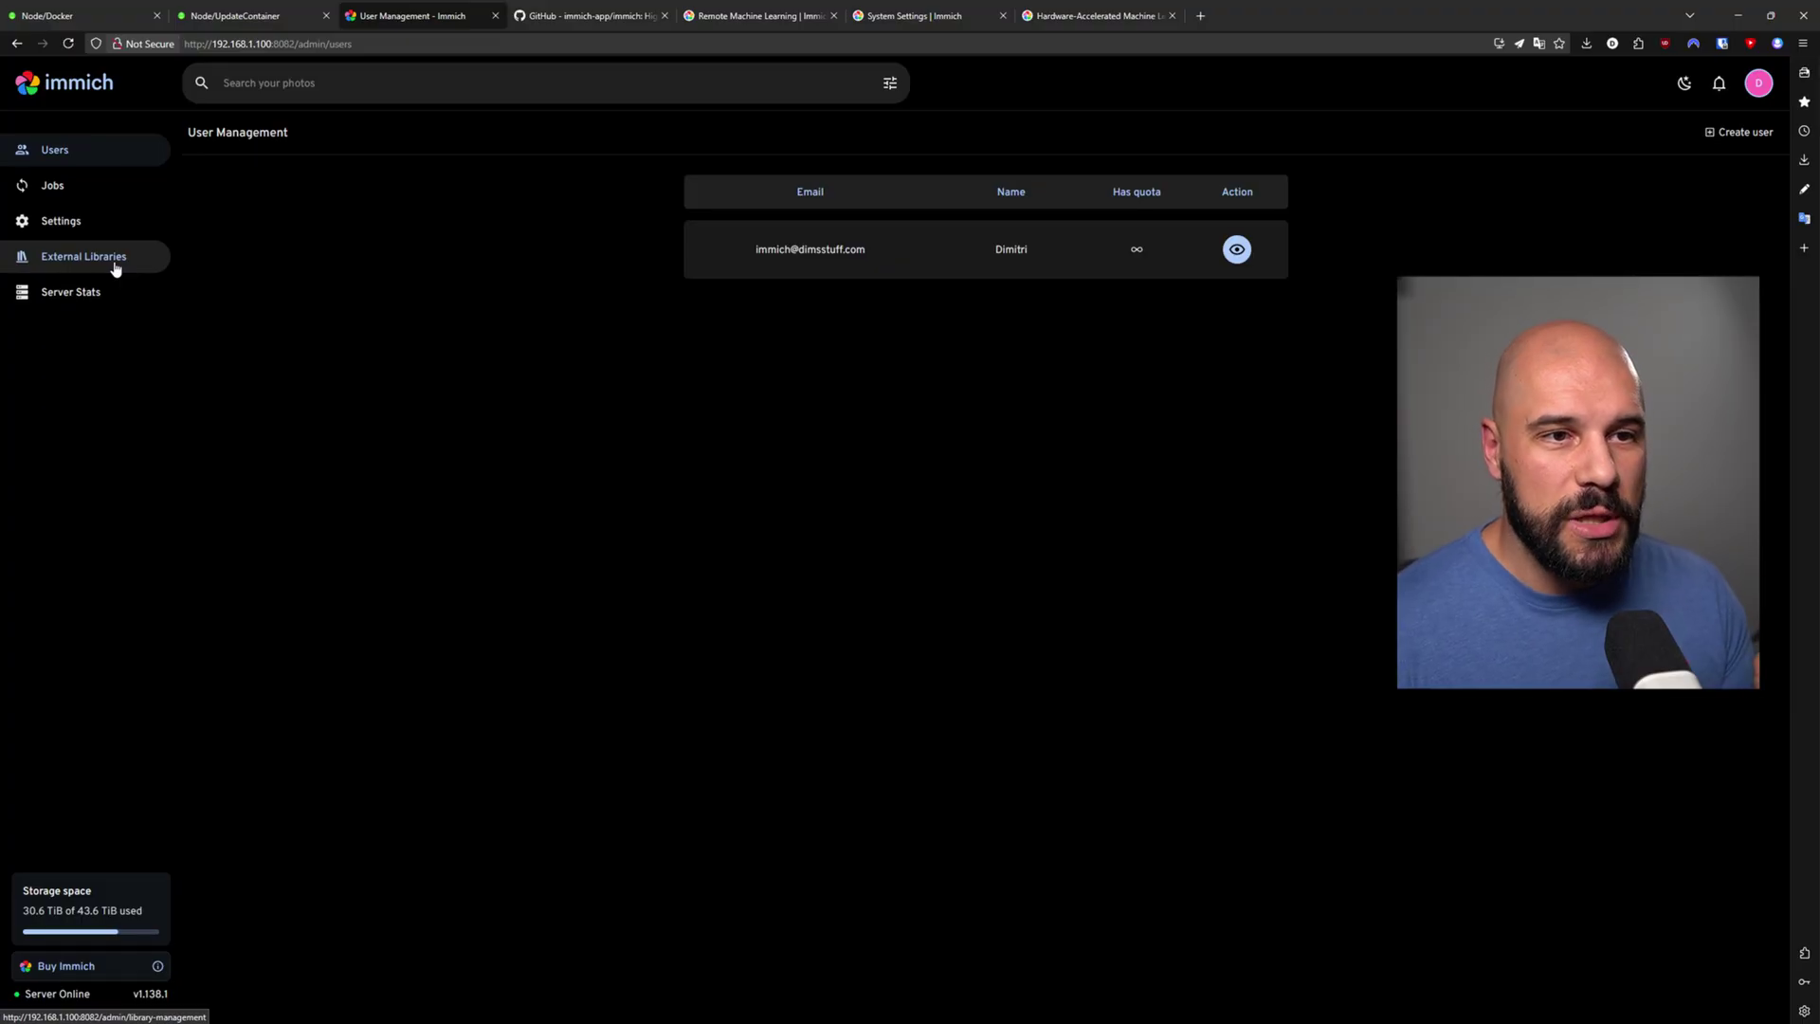
Open the External Libraries management page from the admin sidebar
click(115, 269)
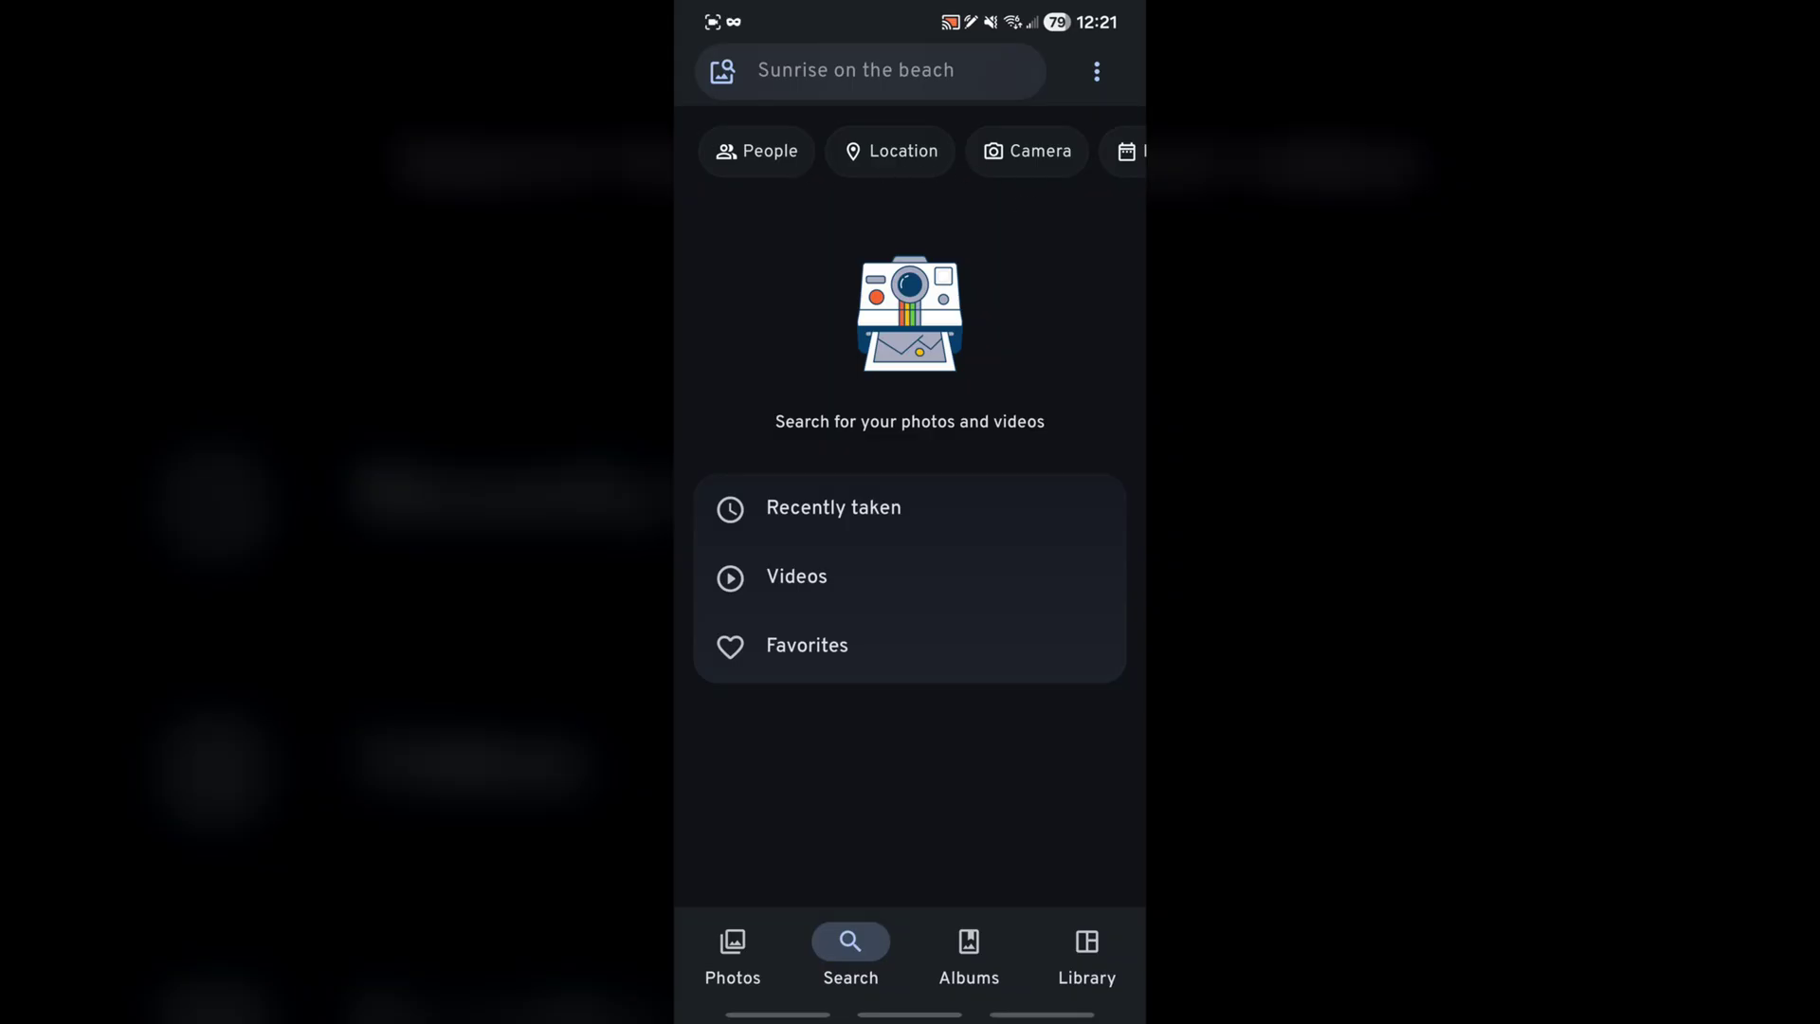
Scroll the Search filter chips and show the Recently taken photos
scroll(1022, 161, right, 2)
scroll(1022, 161, right, 3)
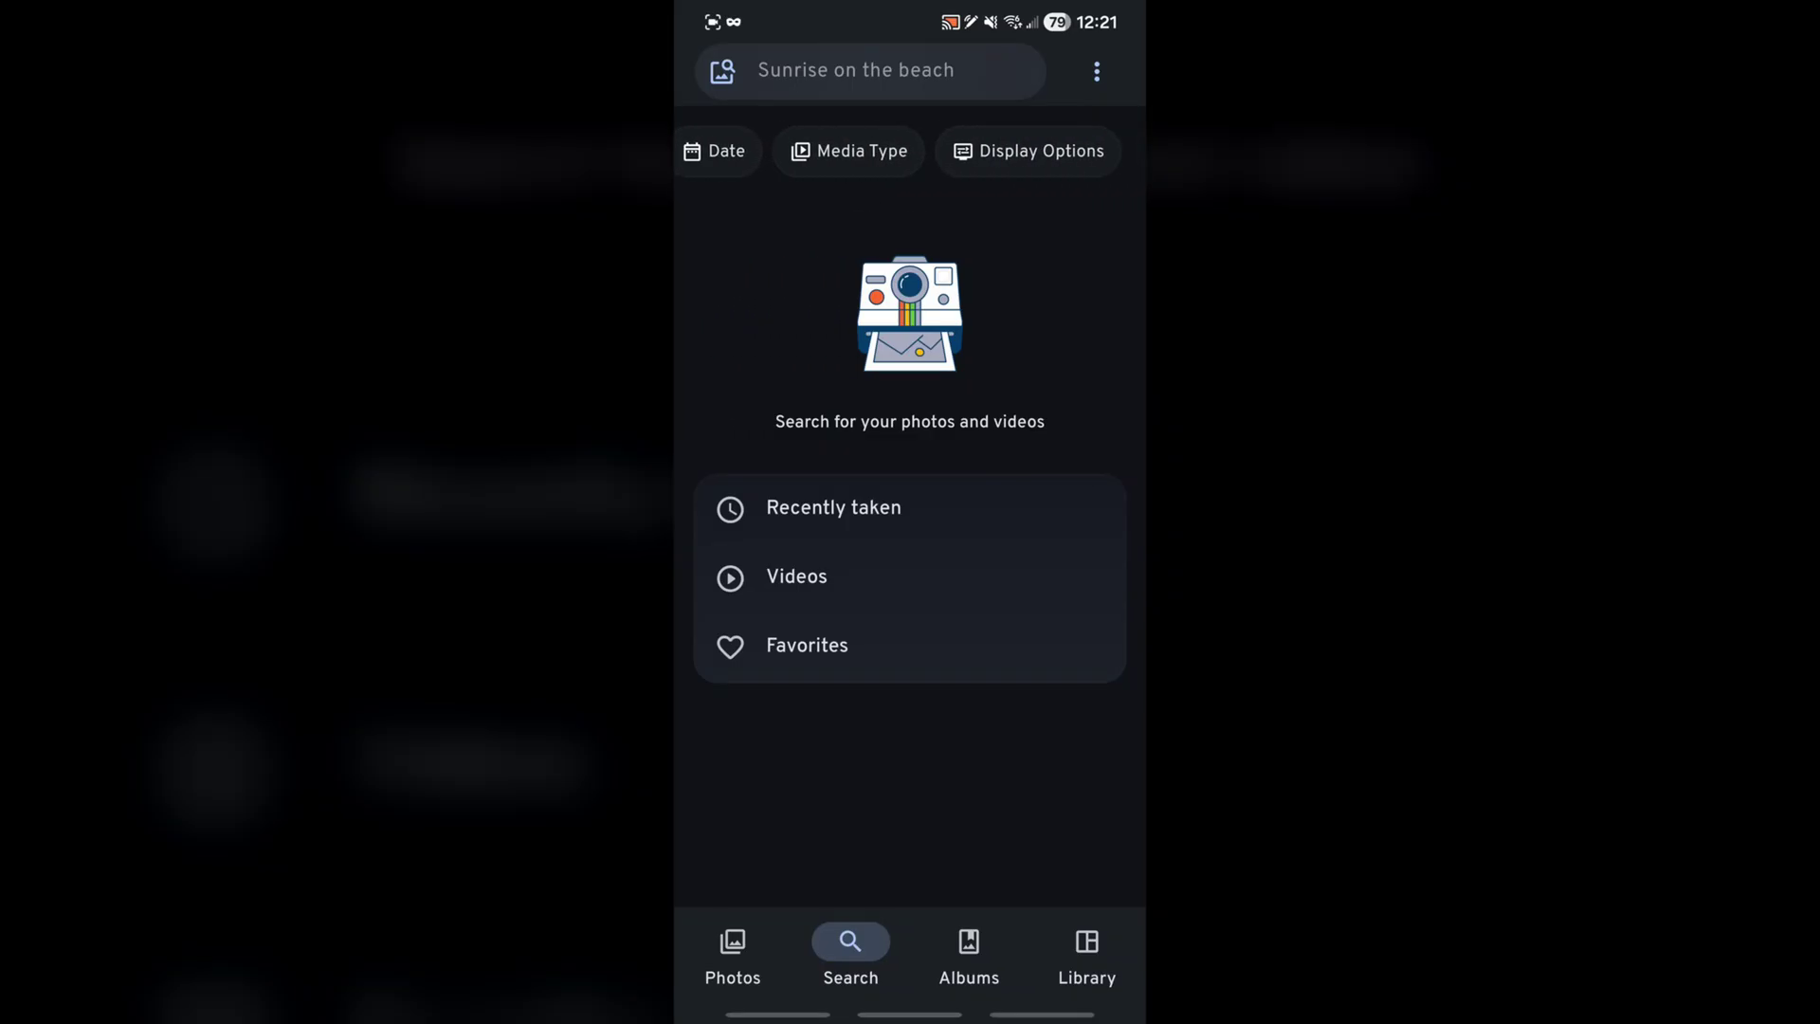
click(834, 508)
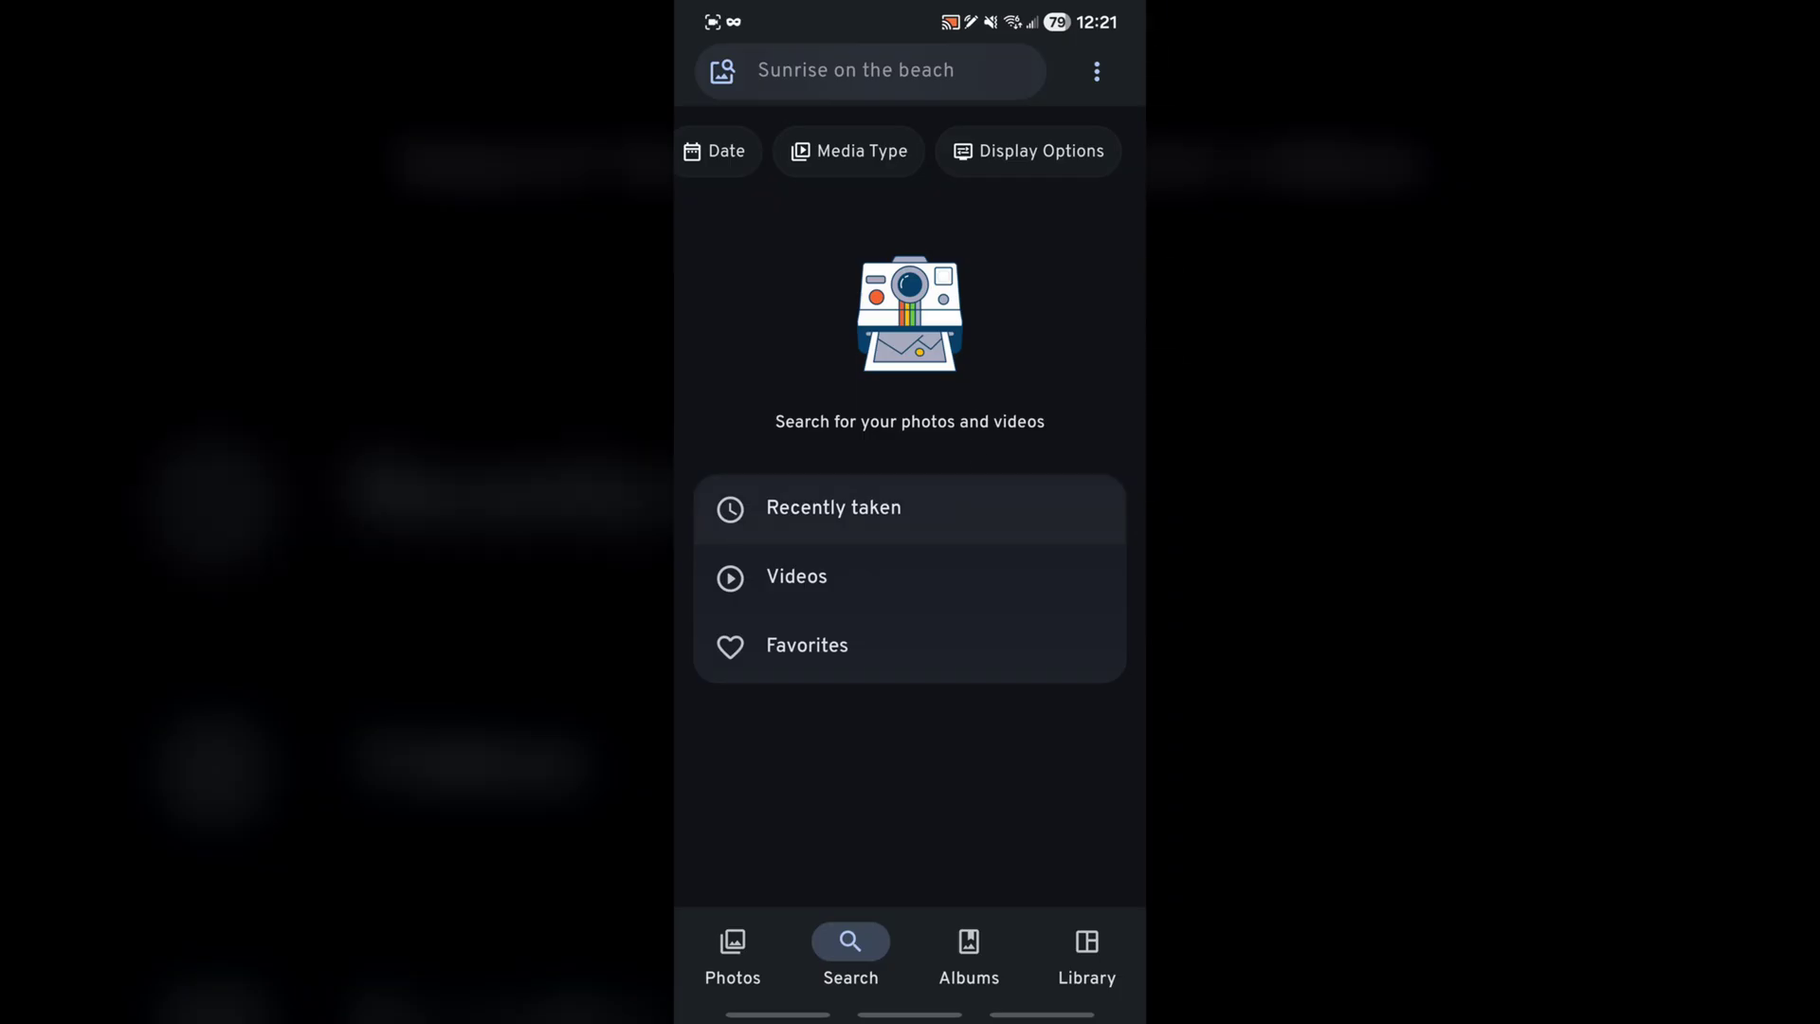
Browse the Albums page filtered to My albums, then switch to the Library overview
click(969, 948)
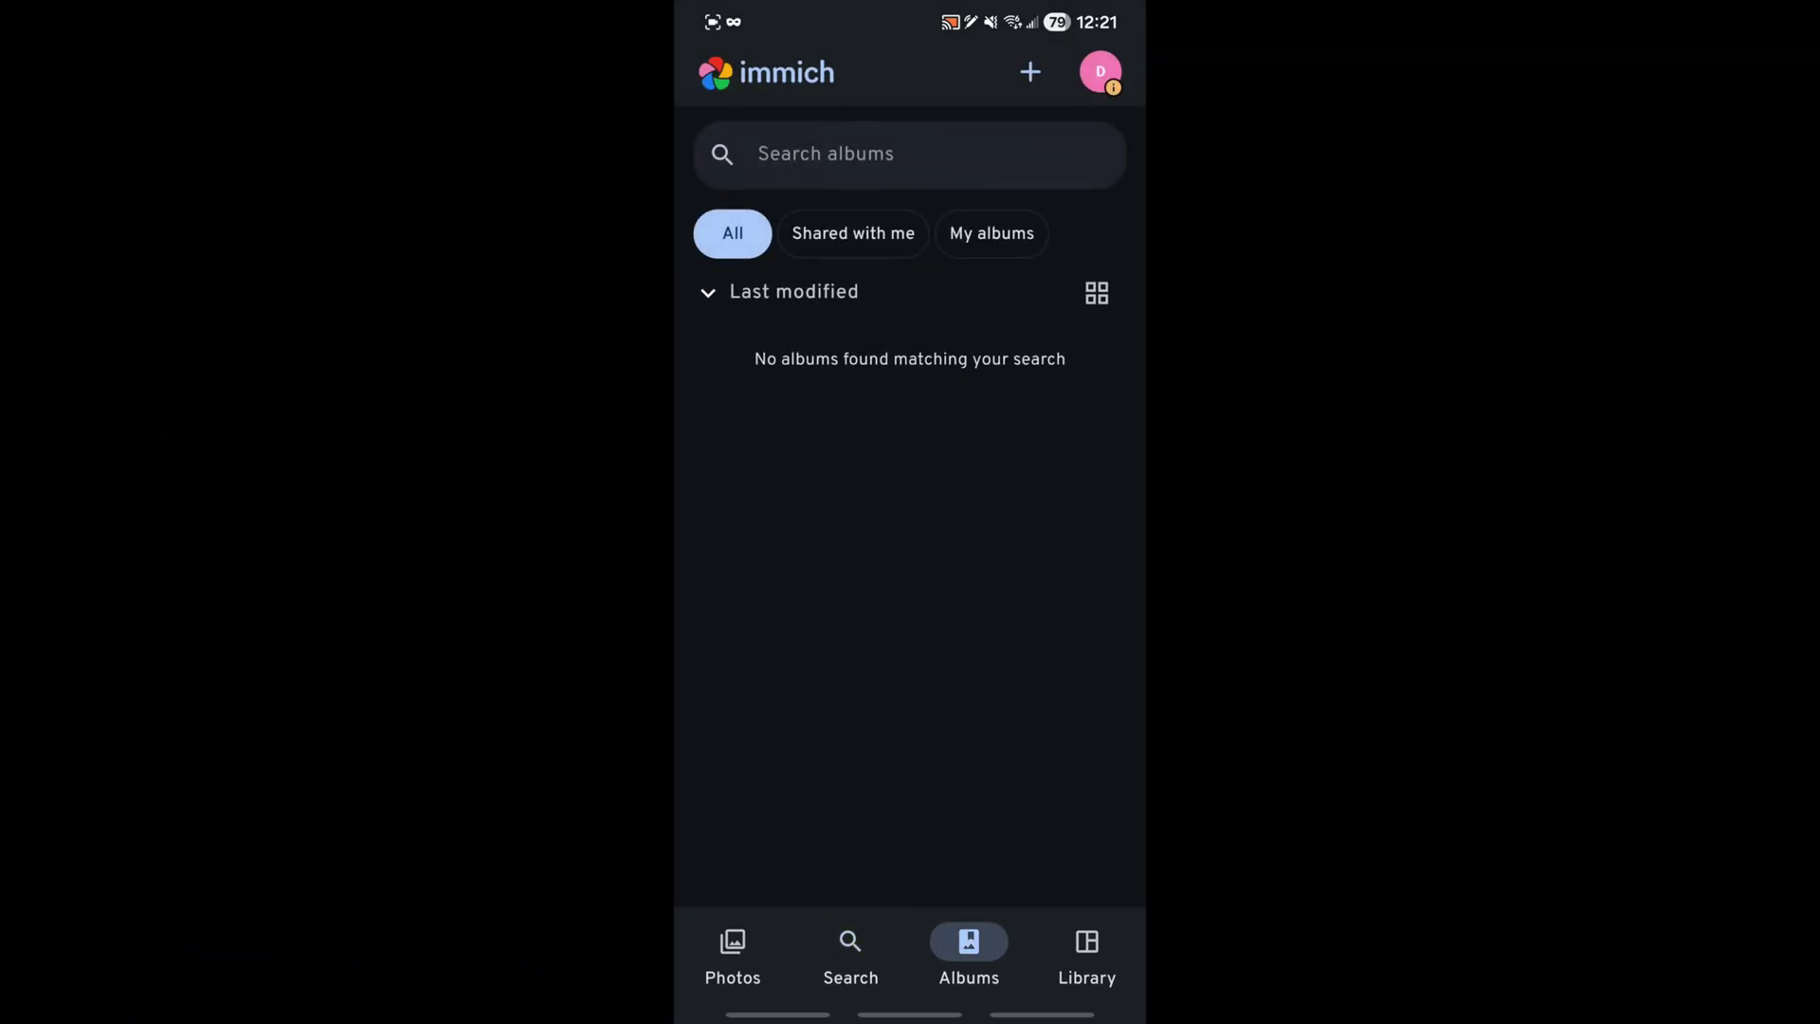
click(992, 233)
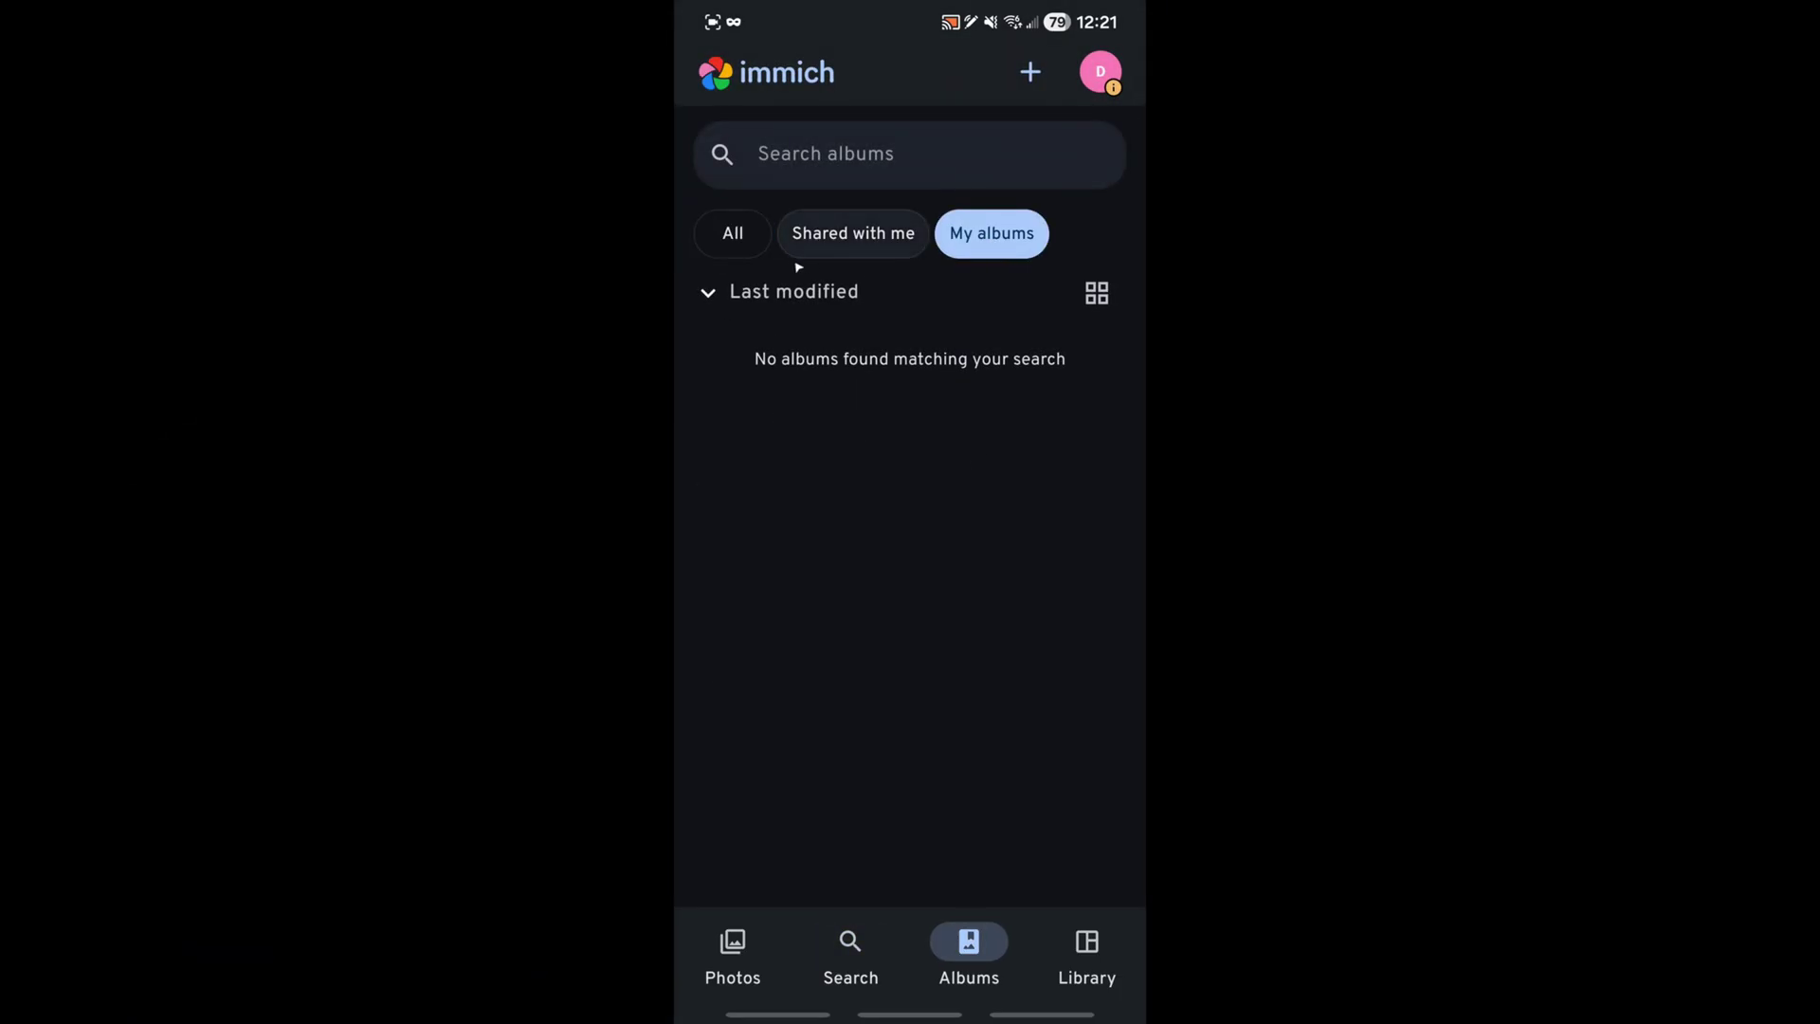
scroll(998, 491, down, 6)
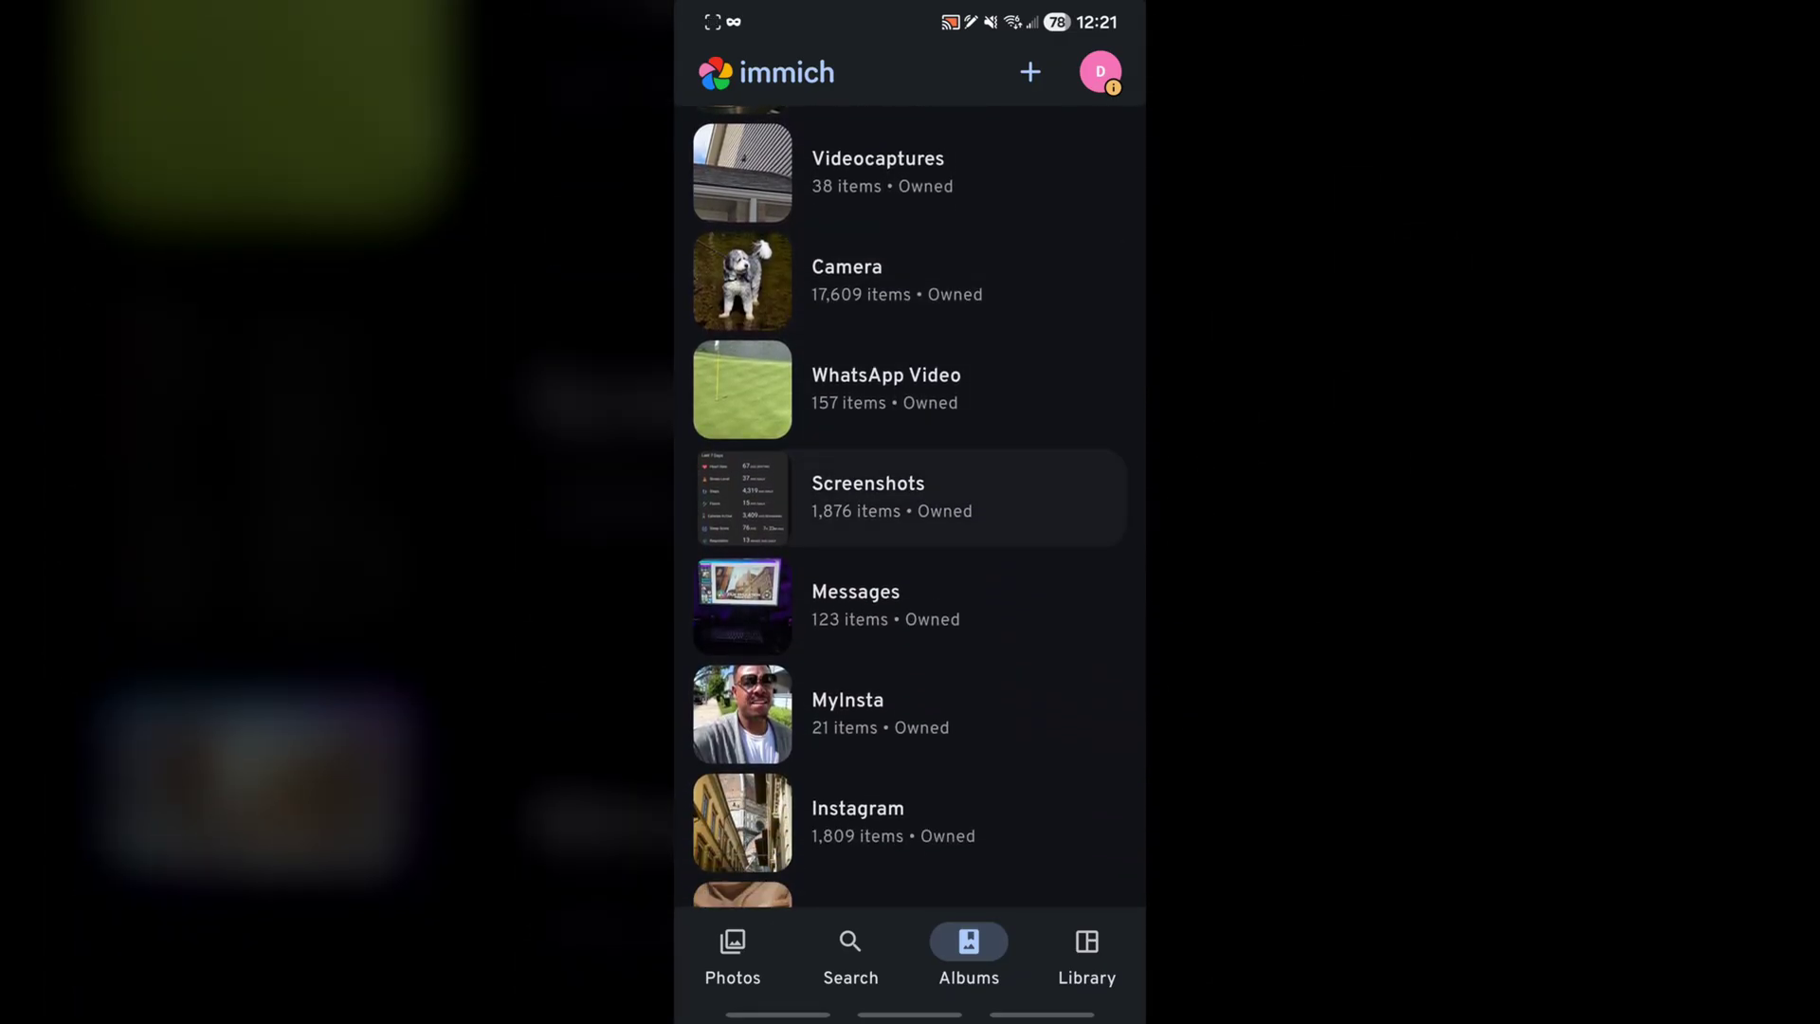
click(1087, 952)
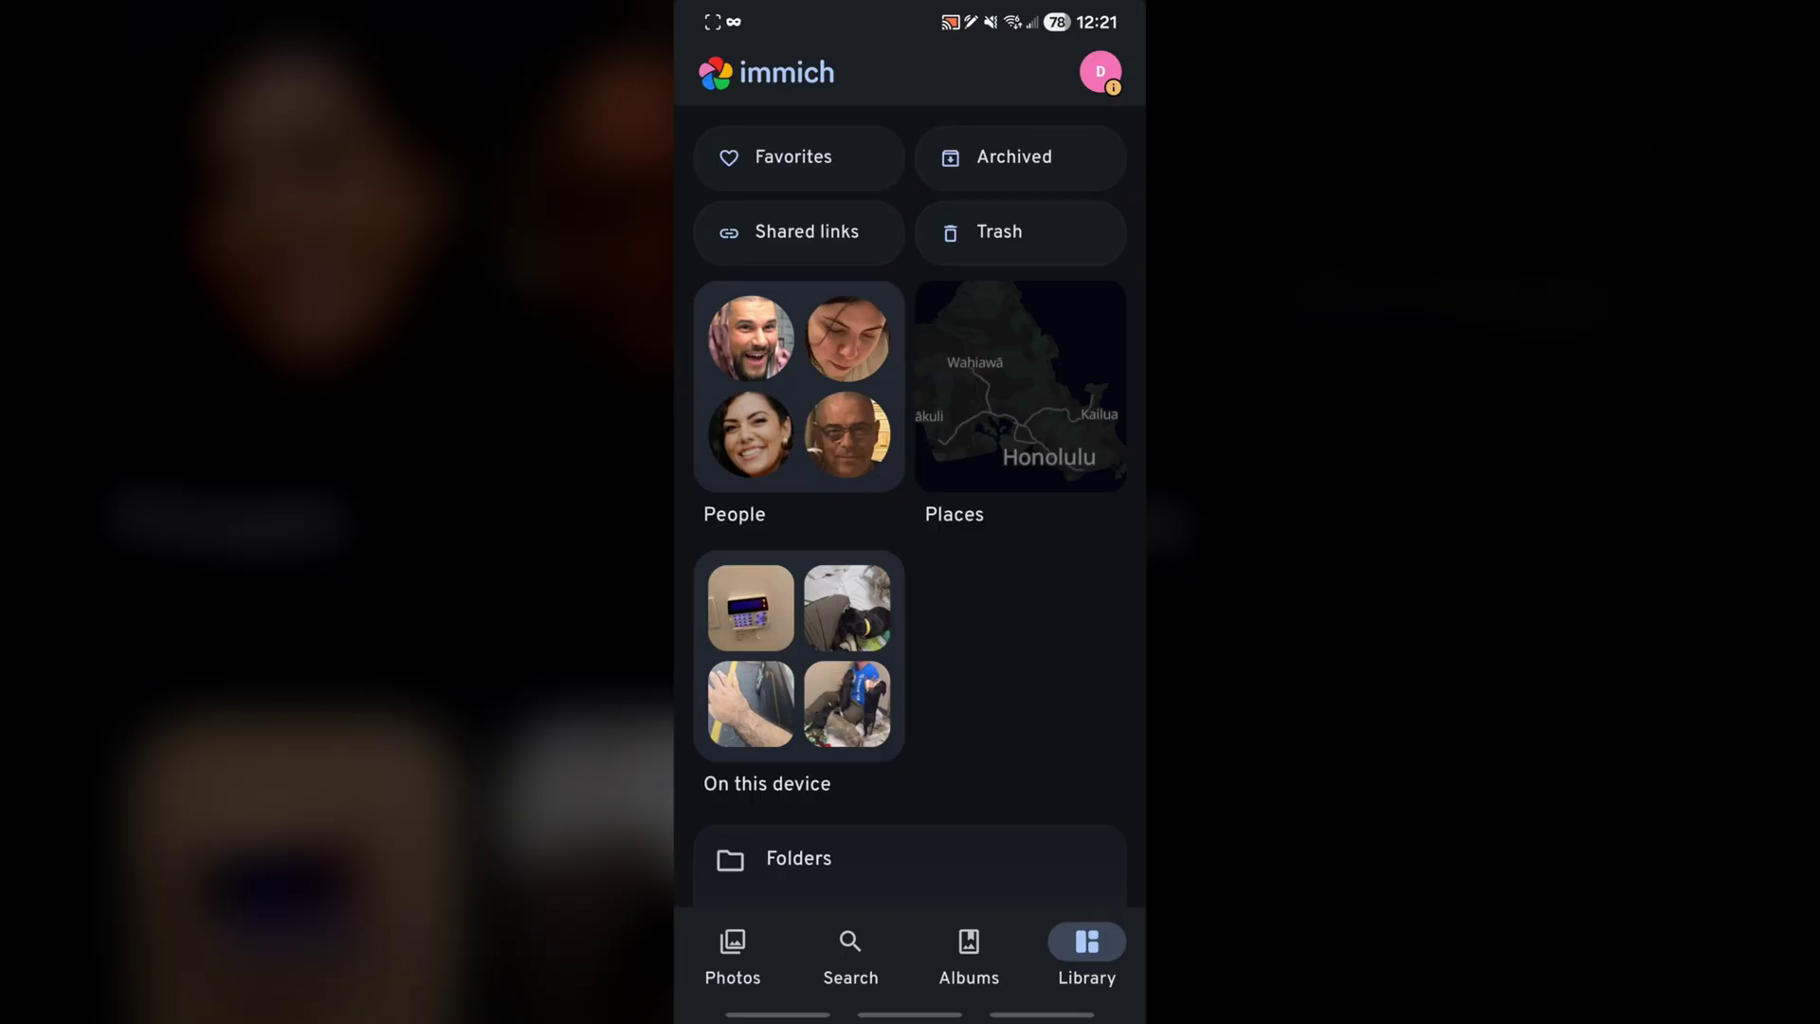
Go from the account panel into Settings and open the Backup upload settings
click(1100, 71)
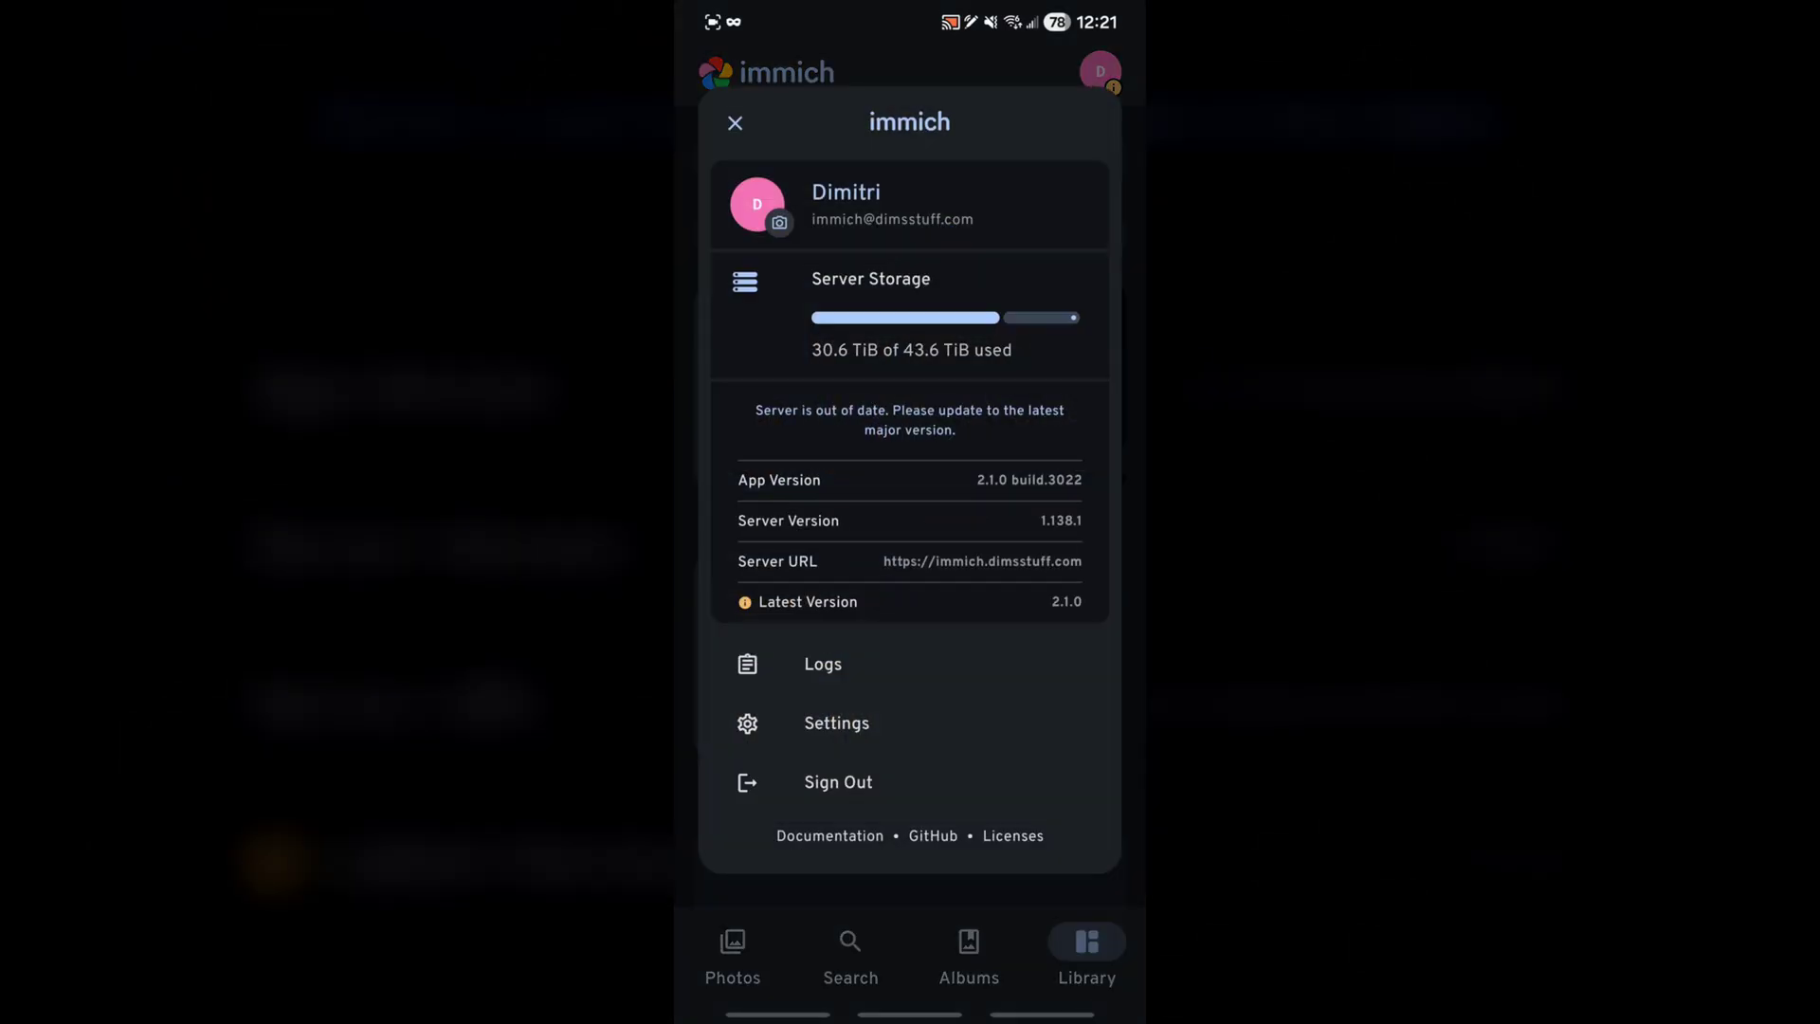
click(893, 737)
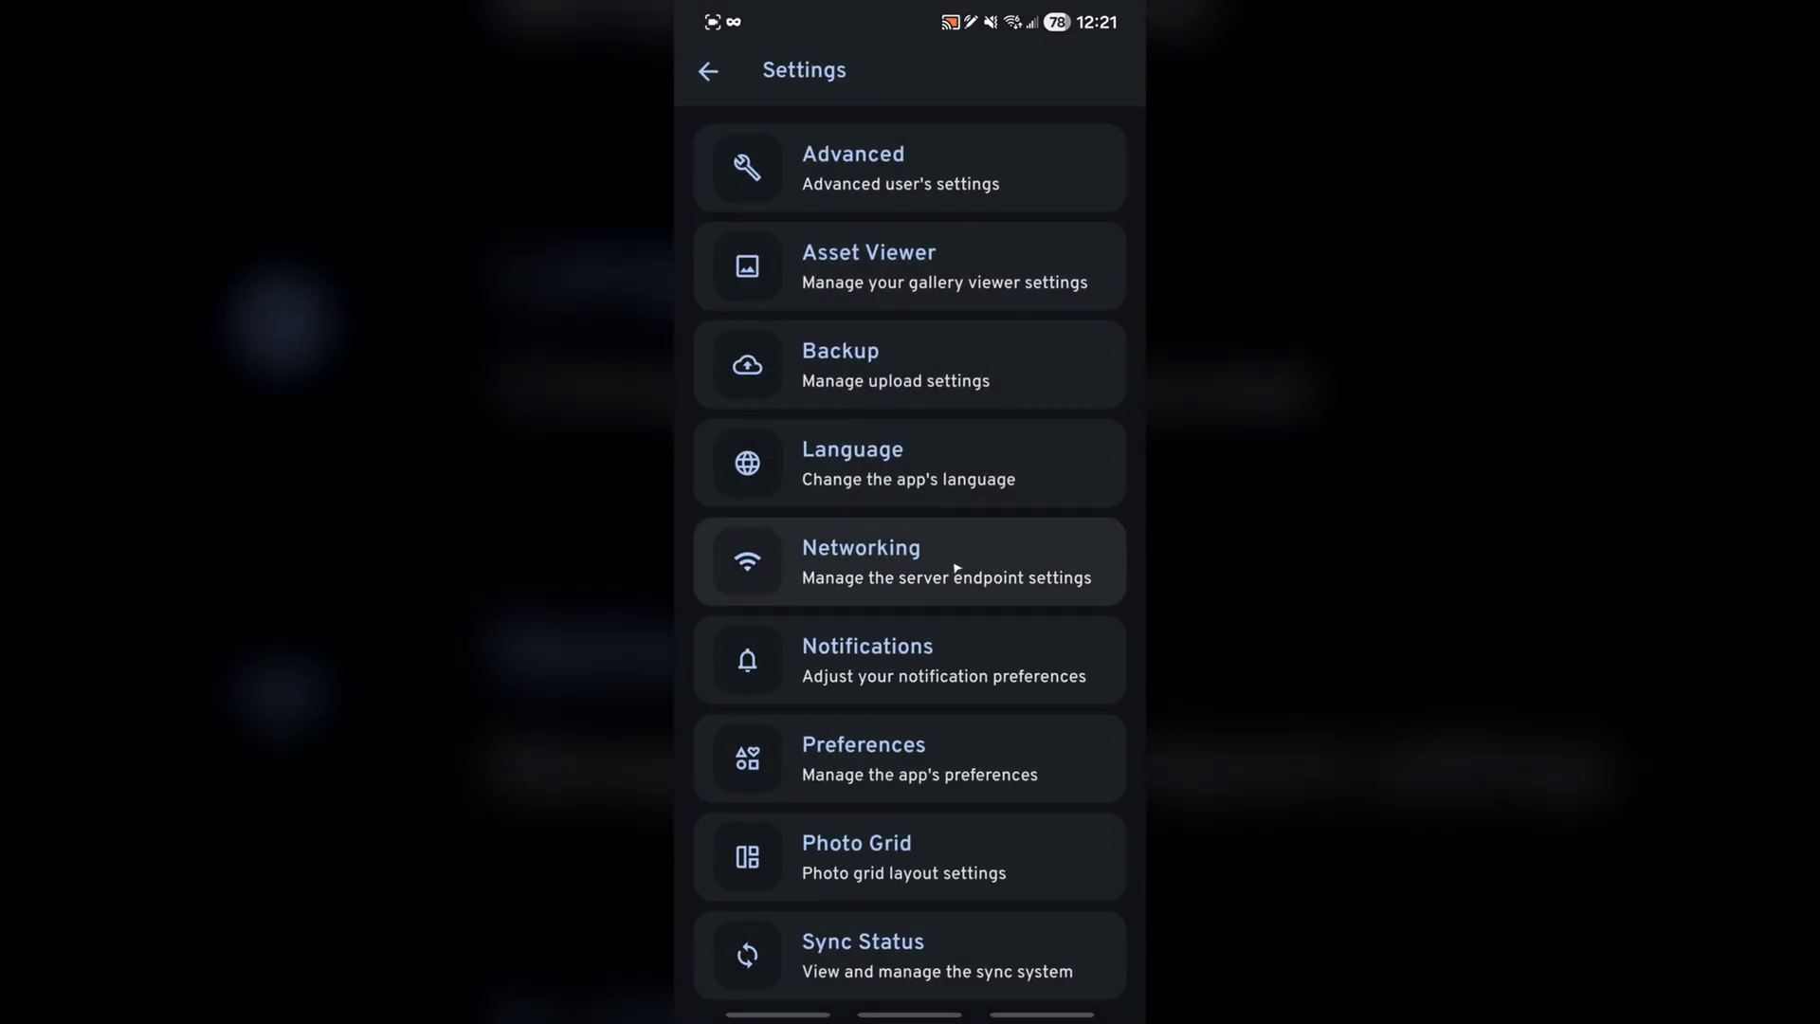
click(1017, 344)
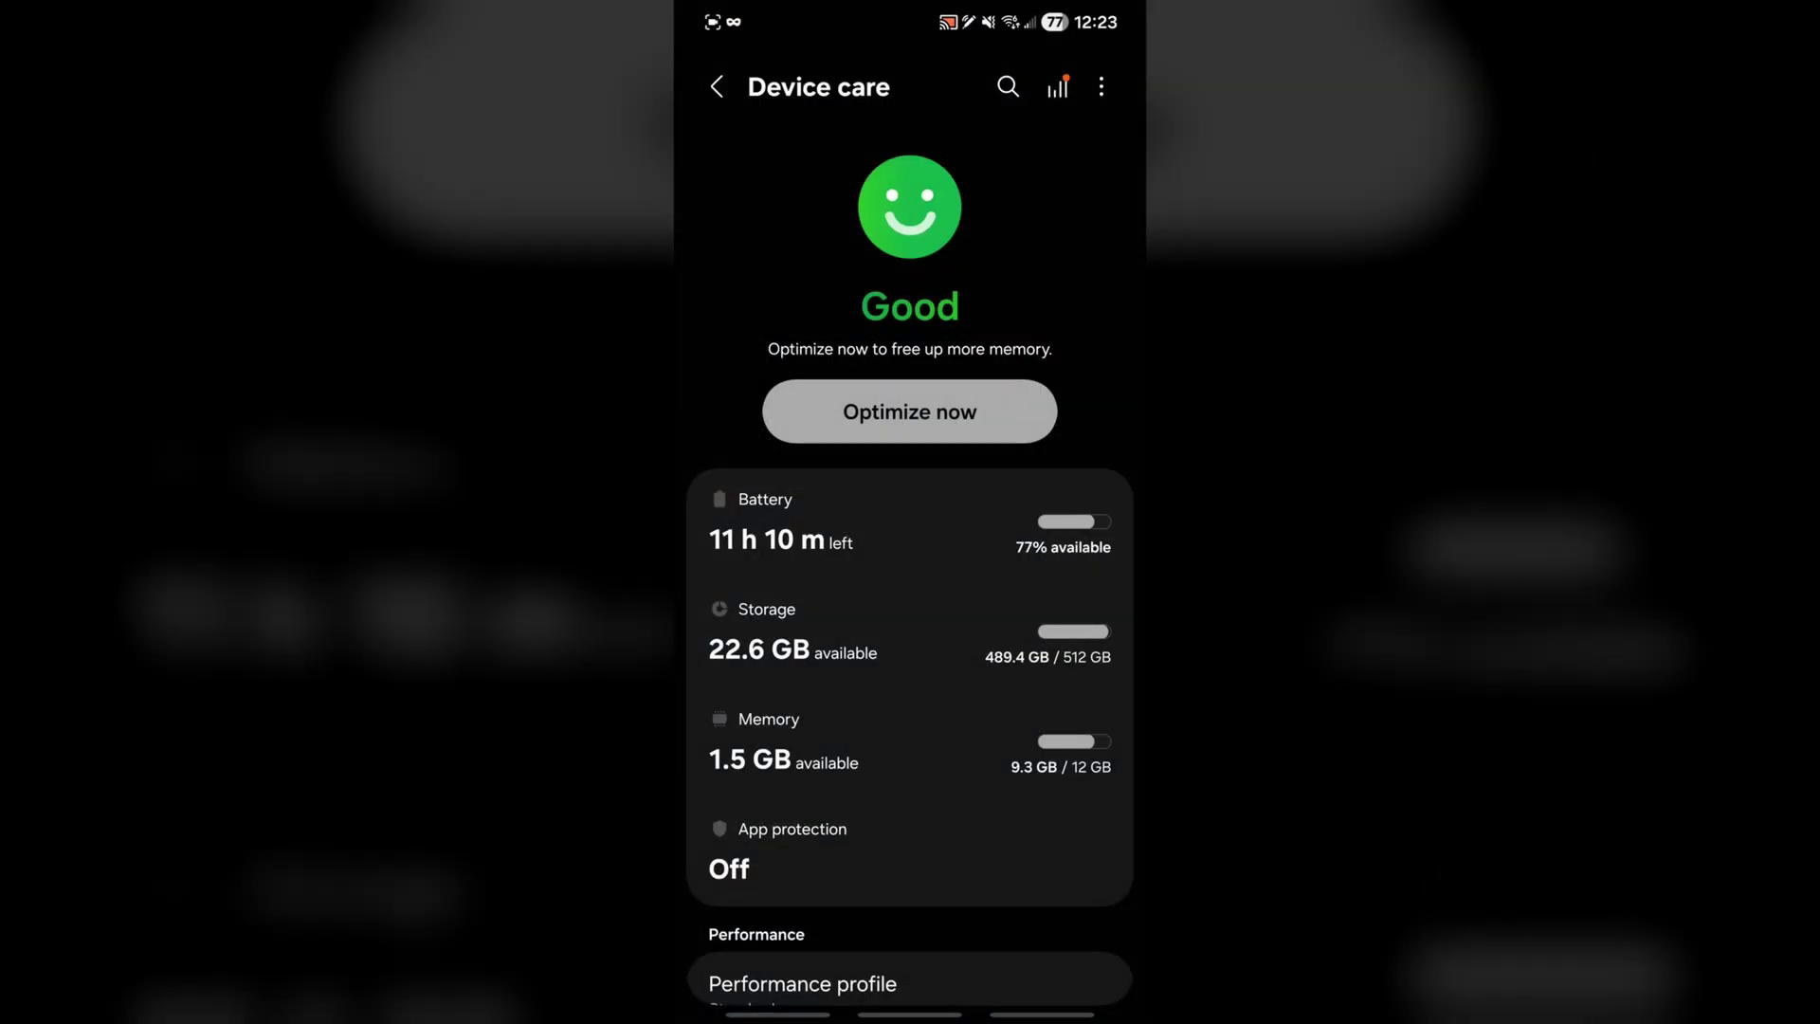
click(944, 650)
click(927, 646)
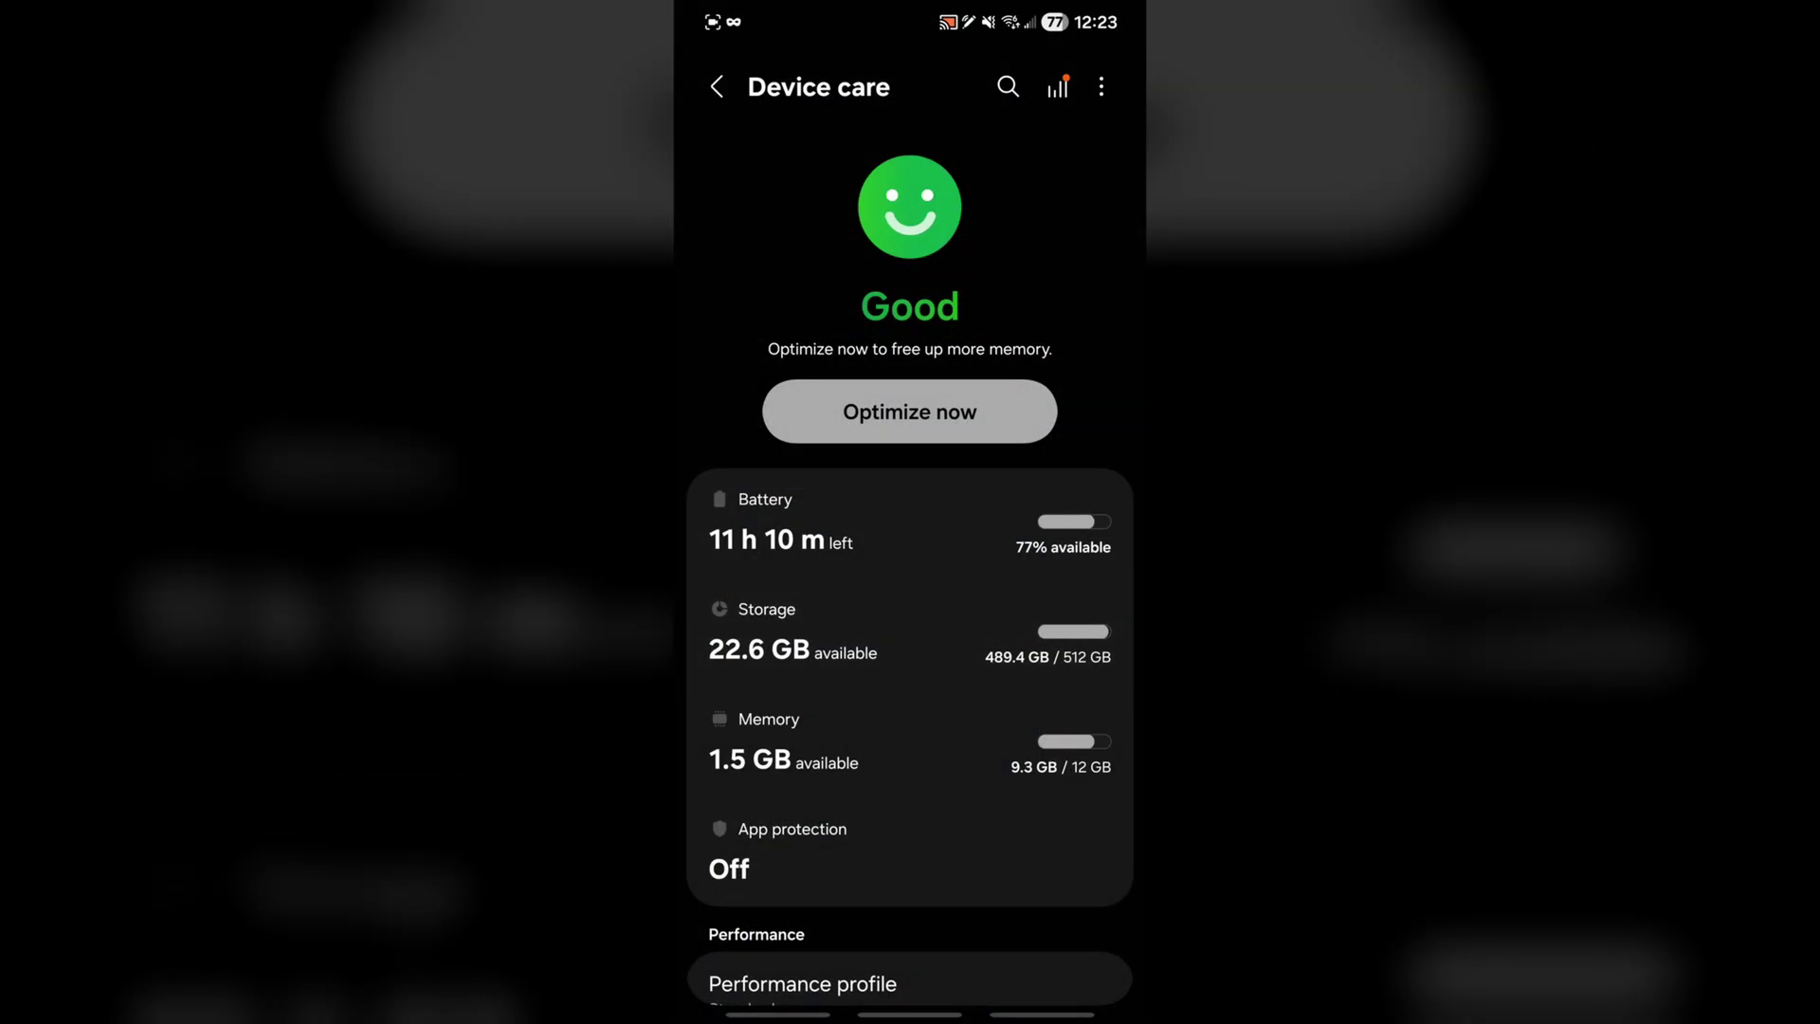